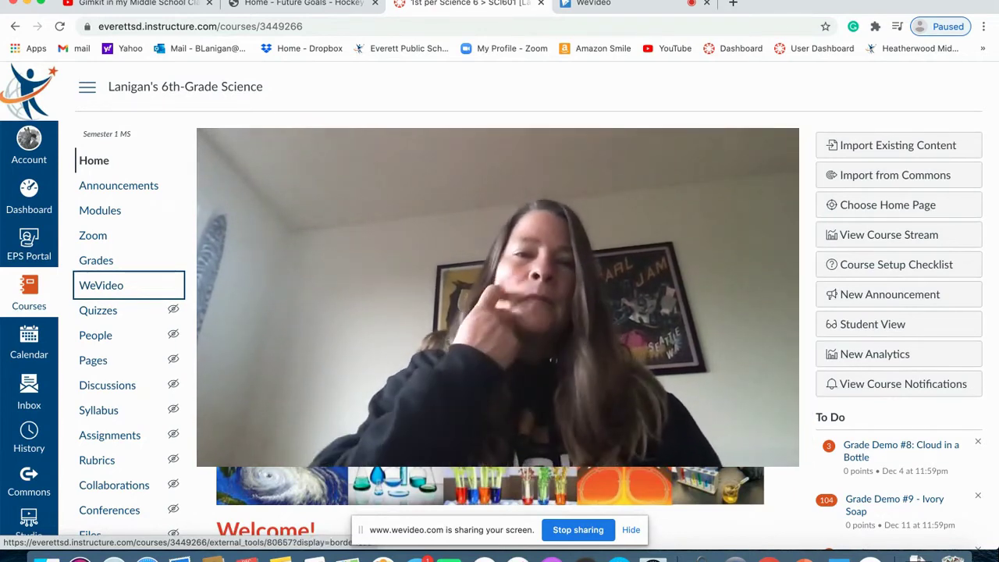
Open the Part 1 Demo edit from Projects > 2020-2021 > Tutorials in the editor
{"action": "left_click", "coordinate": [113, 289]}
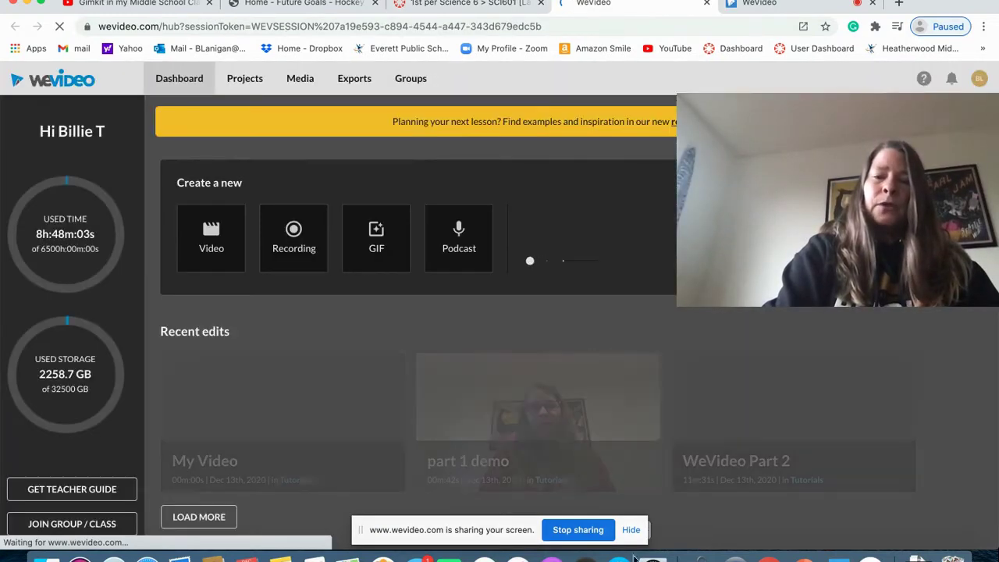
{"action": "left_click", "coordinate": [633, 534]}
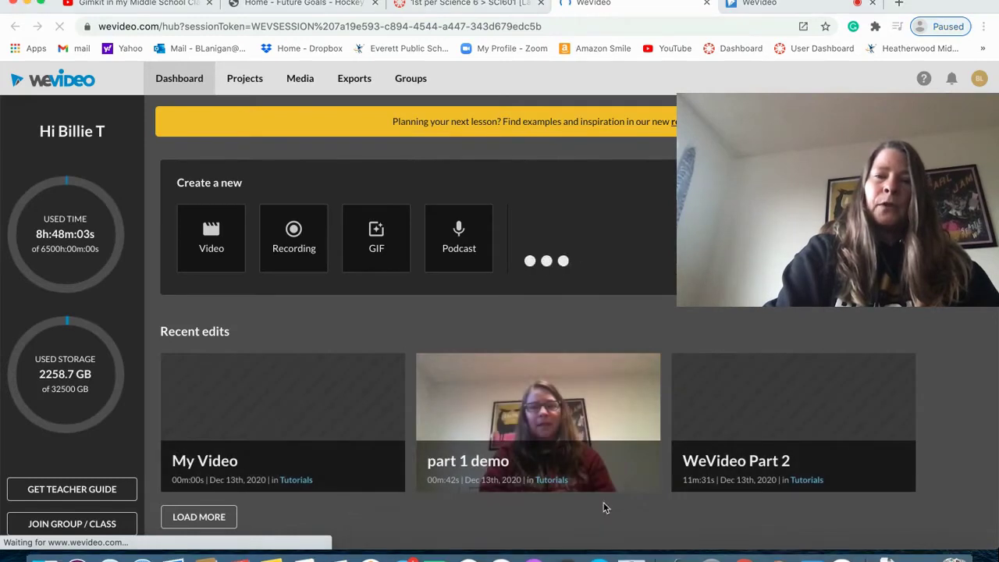
{"action": "left_click", "coordinate": [248, 78]}
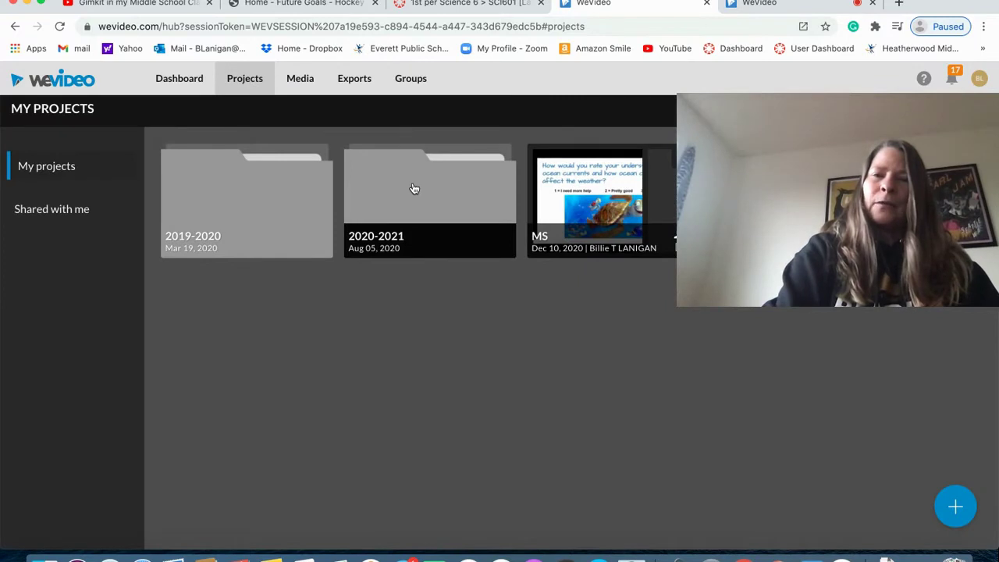
{"action": "left_click", "coordinate": [415, 189]}
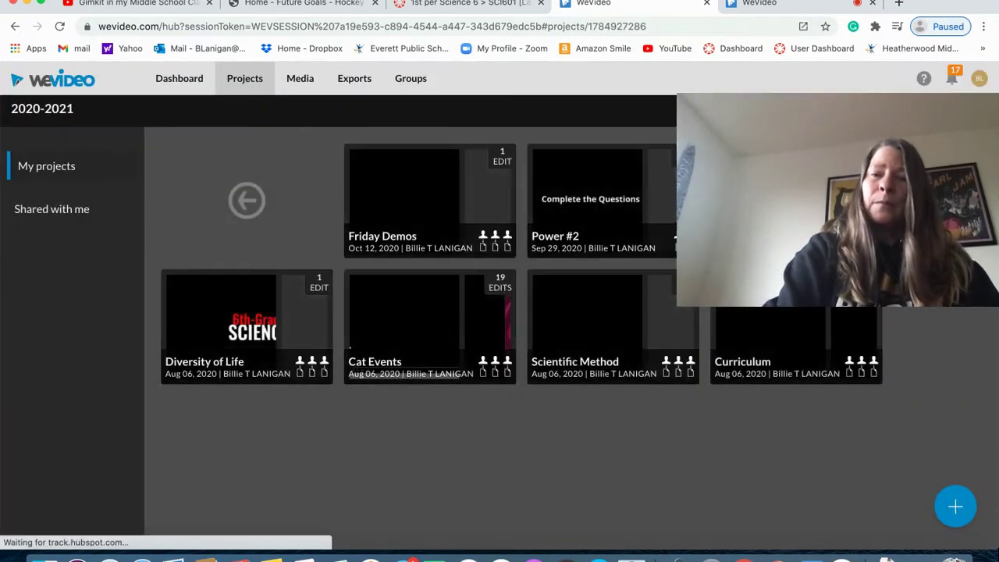
{"action": "left_click", "coordinate": [780, 199]}
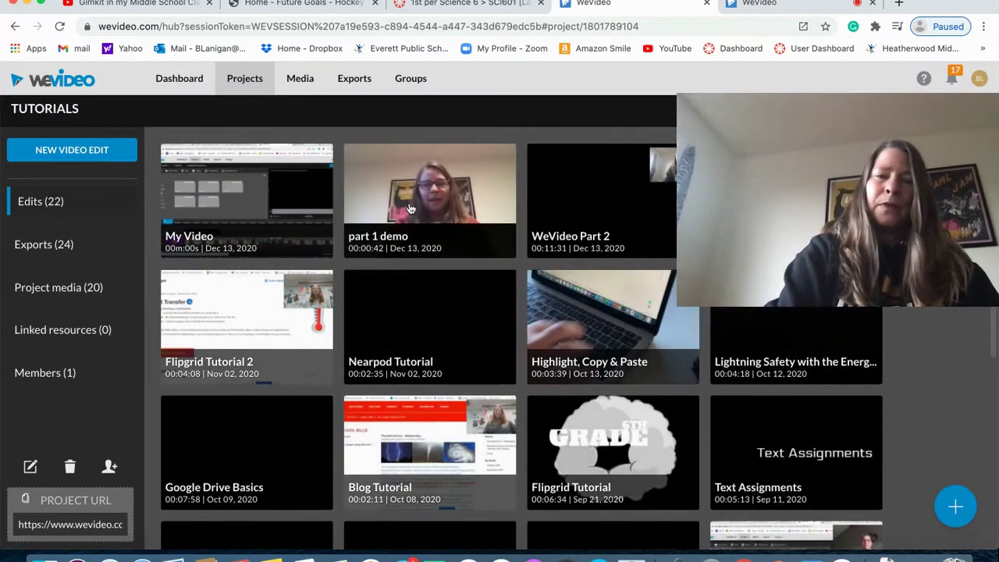
{"action": "left_click", "coordinate": [410, 208]}
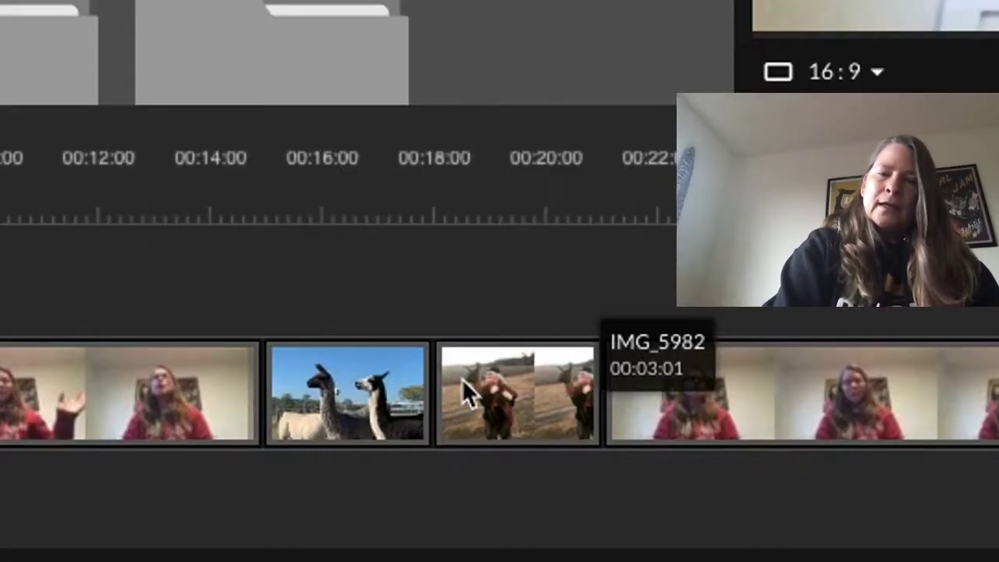
{"action": "left_click", "coordinate": [648, 391]}
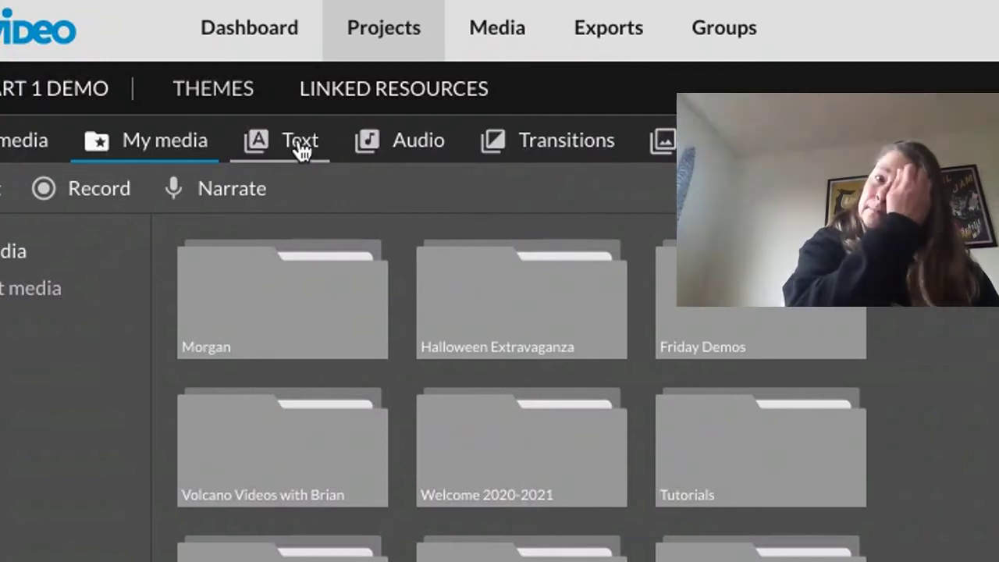
Insert the Static 'Basic text' title at the start of Video 1 using Insert and push
{"action": "left_click", "coordinate": [301, 152]}
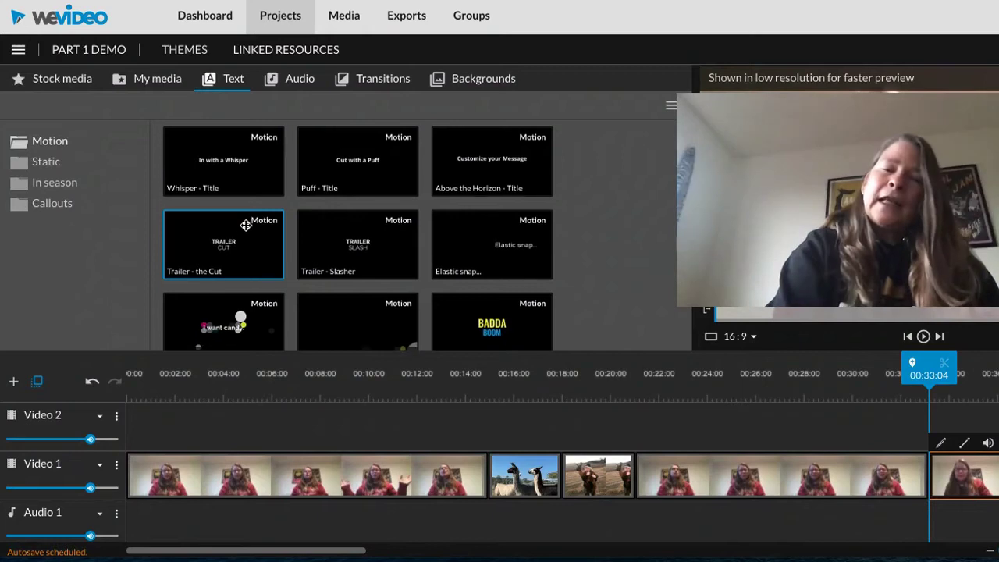
{"action": "scroll", "coordinate": [246, 226], "scroll_direction": "down", "scroll_amount": 5}
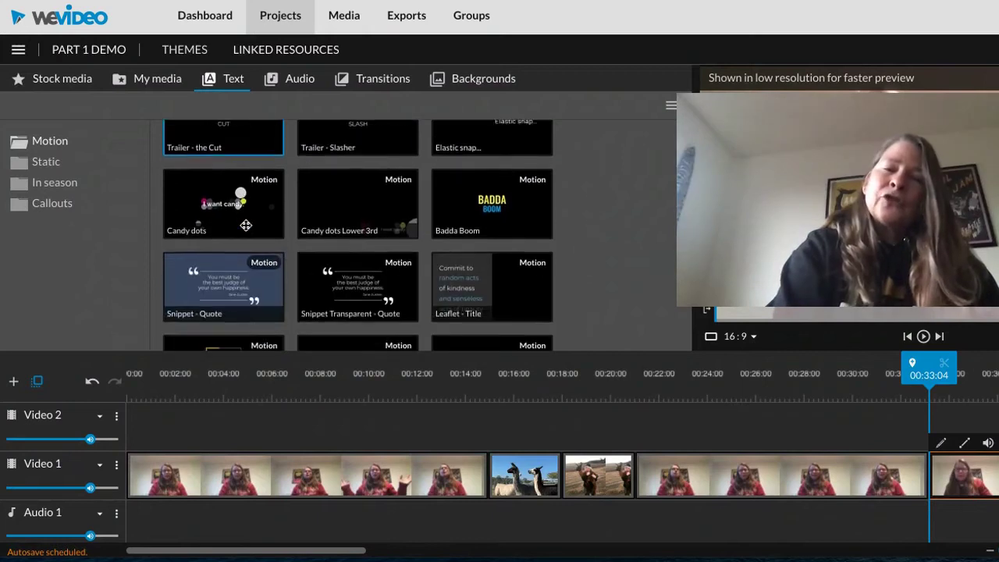
{"action": "scroll", "coordinate": [246, 226], "scroll_direction": "up", "scroll_amount": 5}
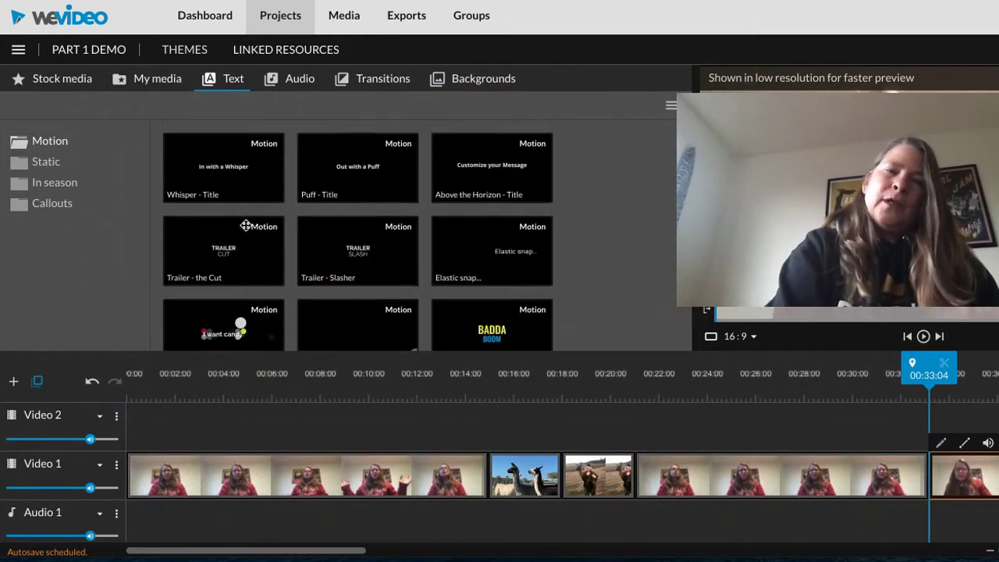
{"action": "left_click", "coordinate": [47, 162]}
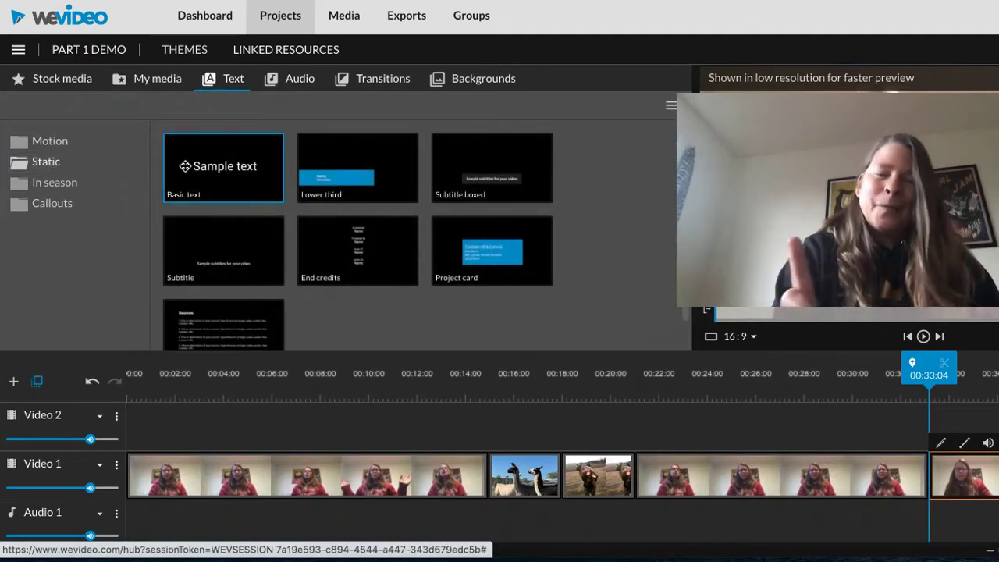
{"action": "left_click", "coordinate": [202, 166]}
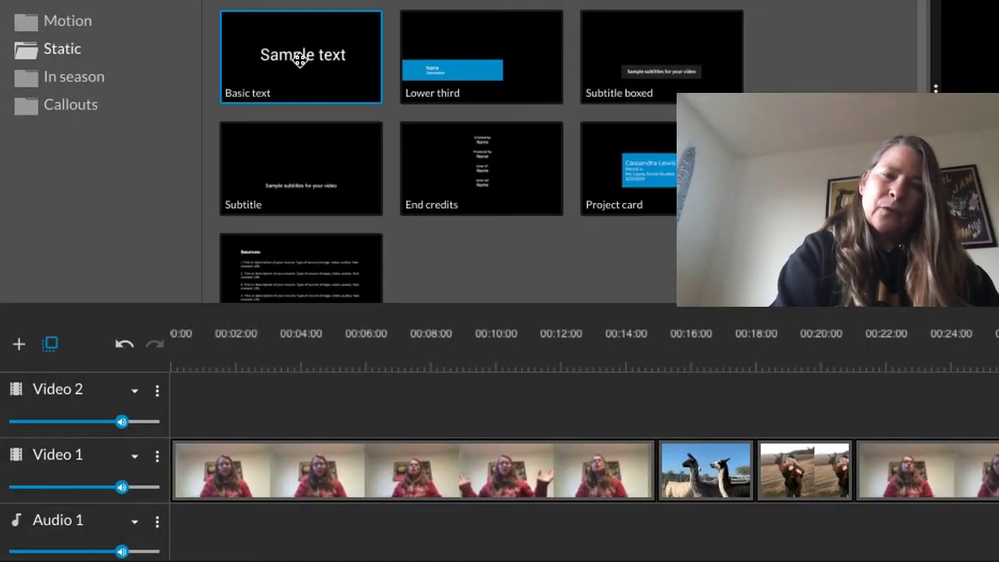
{"action": "left_click_drag", "start_coordinate": [300, 61], "coordinate": [200, 455]}
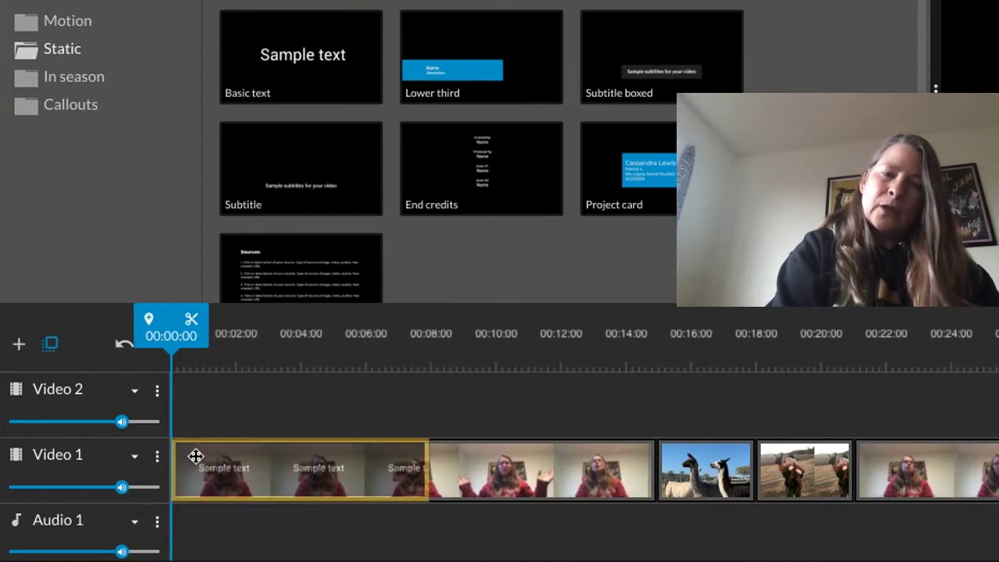
{"action": "left_click_drag", "start_coordinate": [195, 457], "coordinate": [196, 455]}
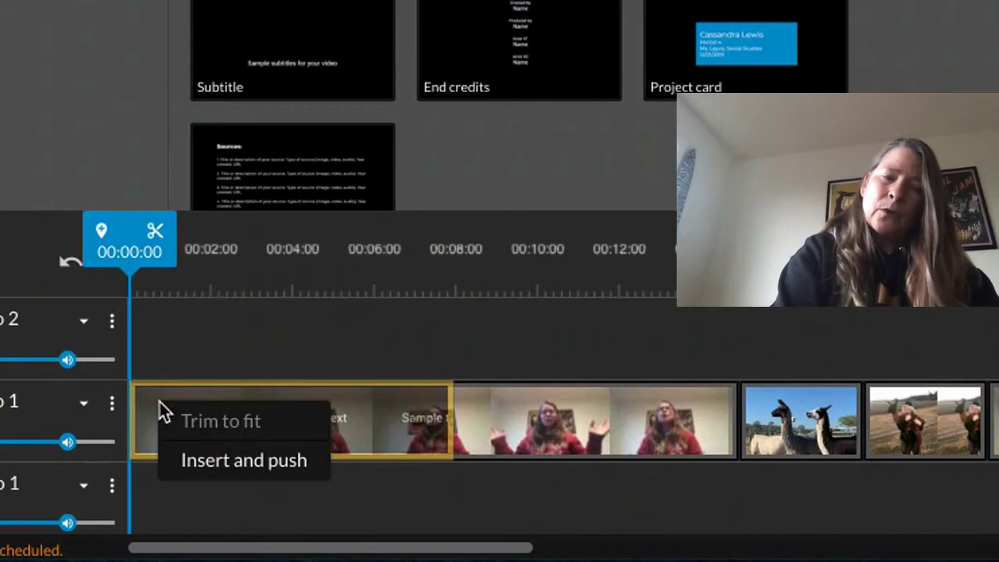
{"action": "left_click", "coordinate": [230, 461]}
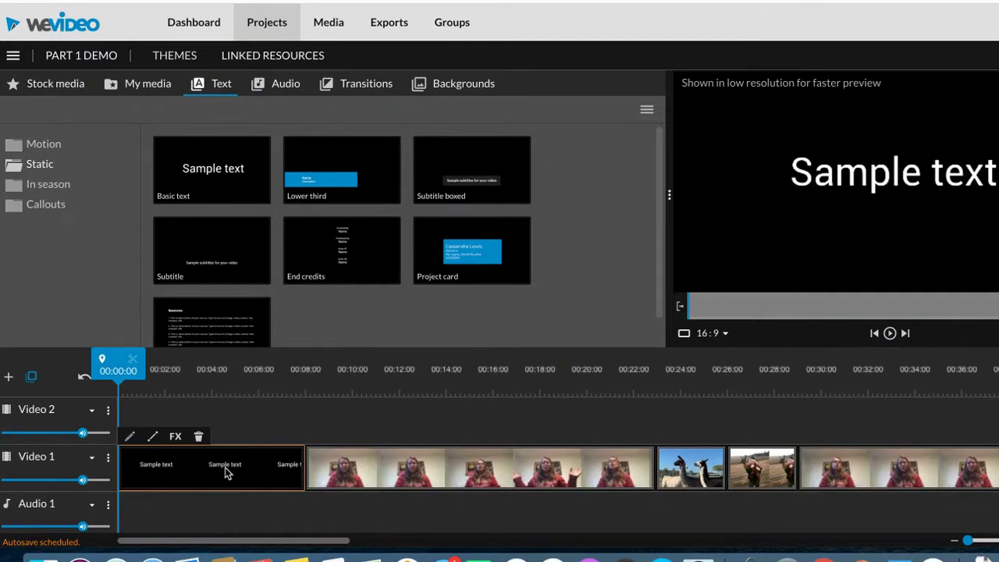
Replace 'Sample text' with 'Weather' and set the font to Secret Typewriter
{"action": "double_click", "coordinate": [225, 469]}
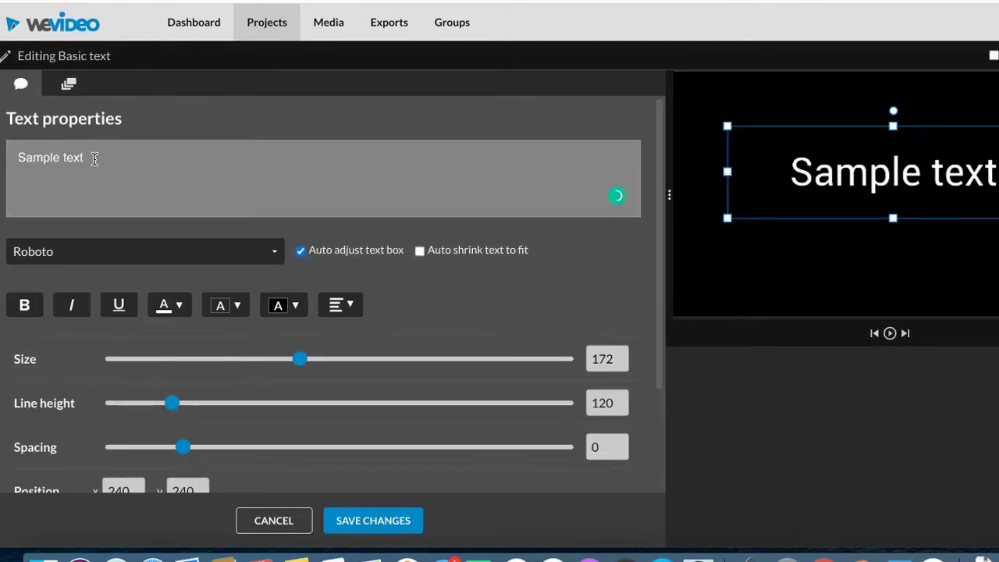
{"action": "left_click_drag", "start_coordinate": [92, 156], "coordinate": [2, 156]}
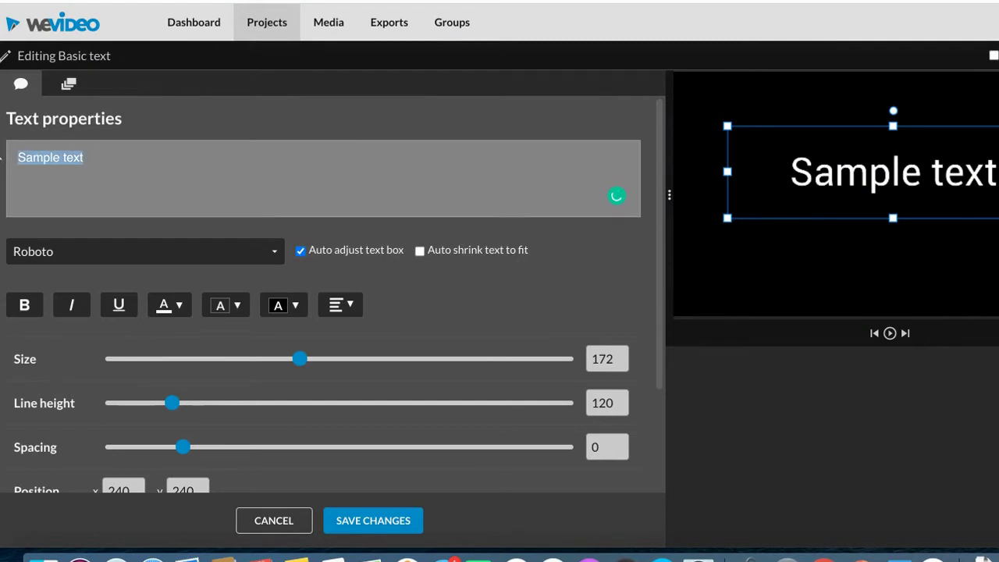
{"action": "type", "text": "Weather"}
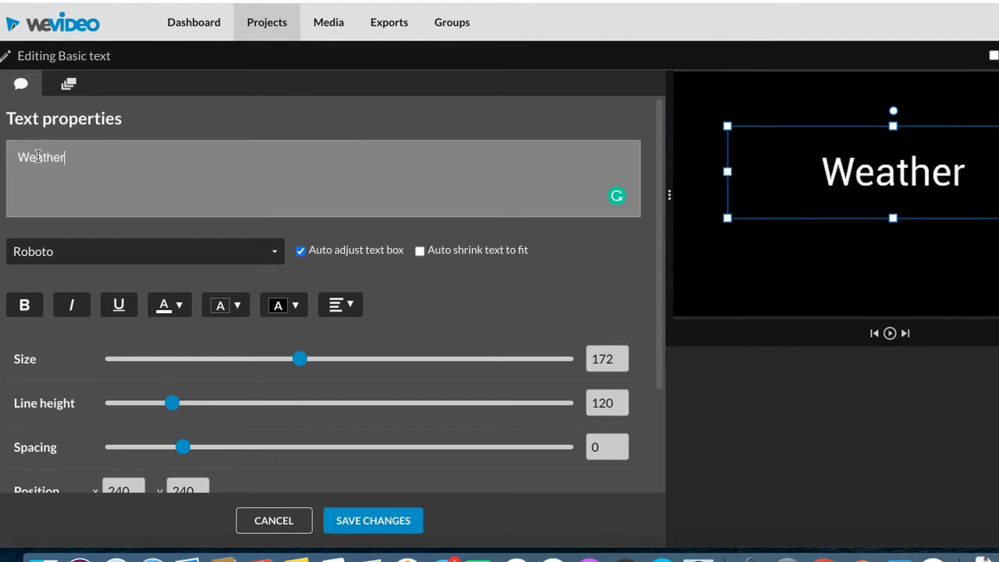
{"action": "left_click", "coordinate": [142, 258]}
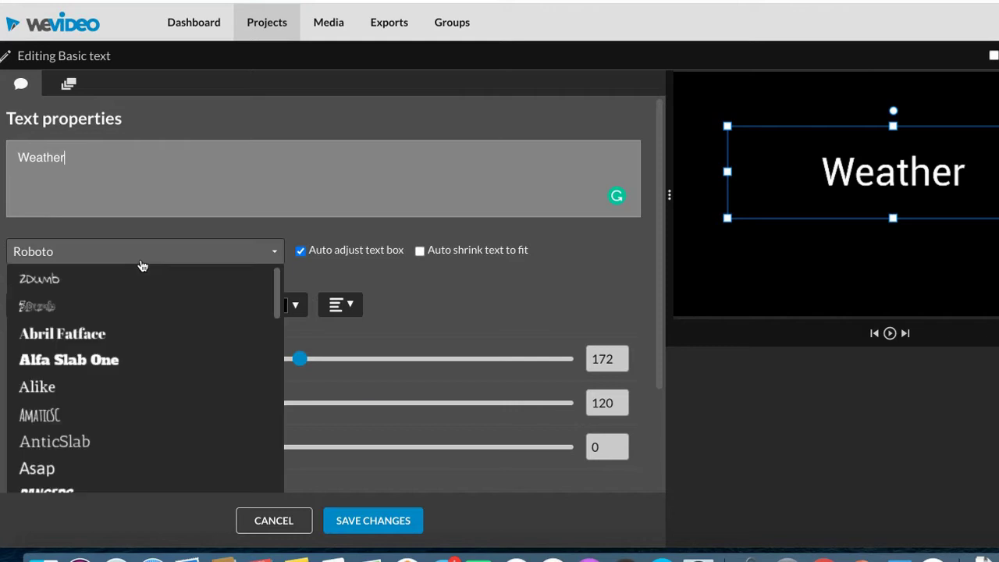
{"action": "scroll", "coordinate": [126, 304], "scroll_direction": "down", "scroll_amount": 15}
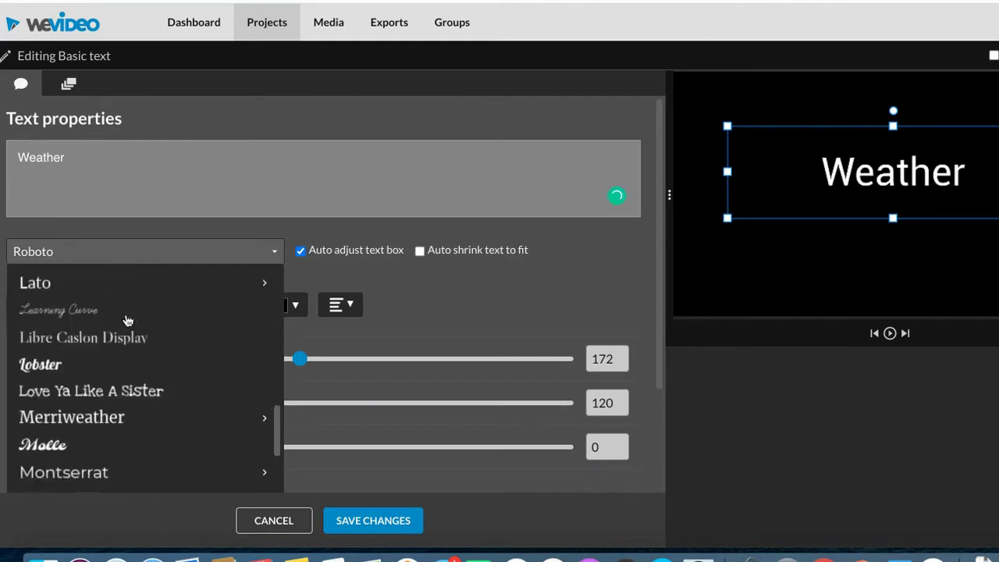
{"action": "scroll", "coordinate": [116, 342], "scroll_direction": "down", "scroll_amount": 10}
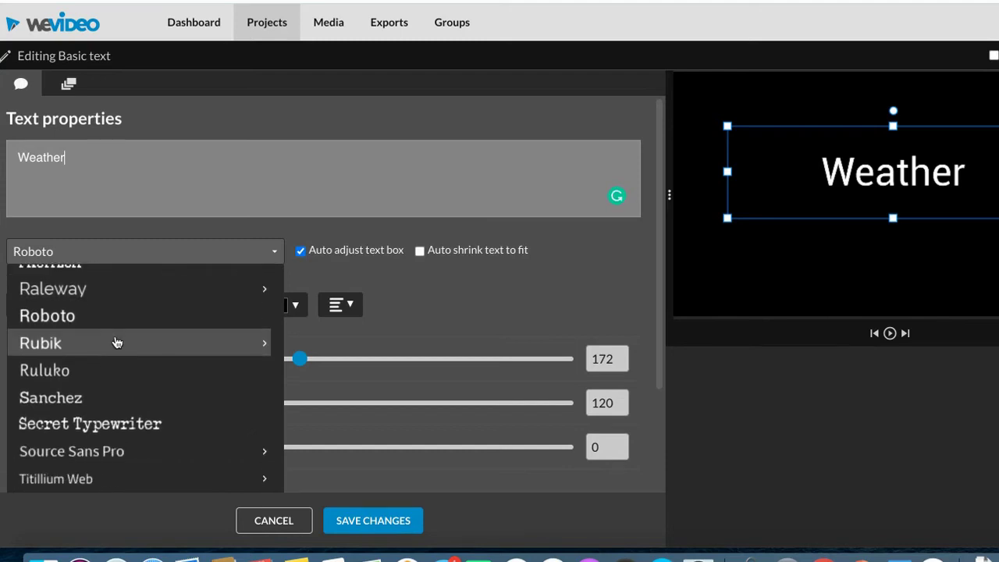
{"action": "left_click", "coordinate": [119, 427]}
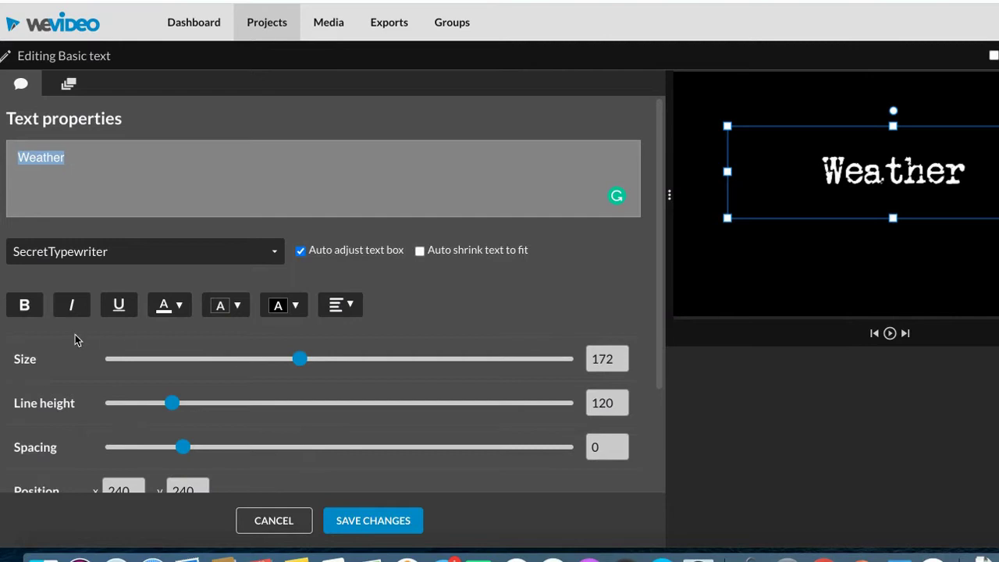
Make the Weather text bold, italic, underlined and yellow
{"action": "left_click", "coordinate": [22, 303]}
{"action": "left_click", "coordinate": [70, 308]}
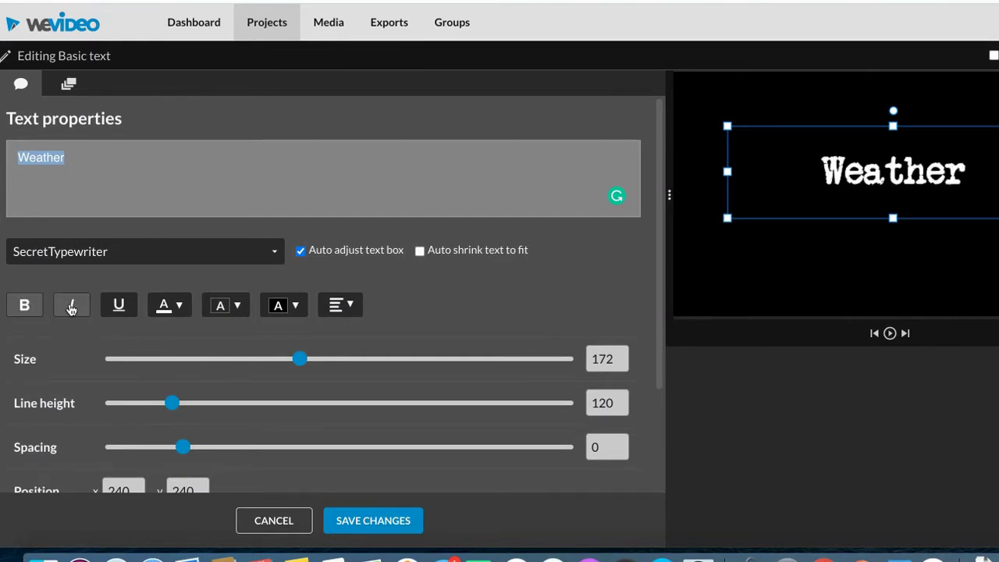
{"action": "left_click", "coordinate": [121, 306]}
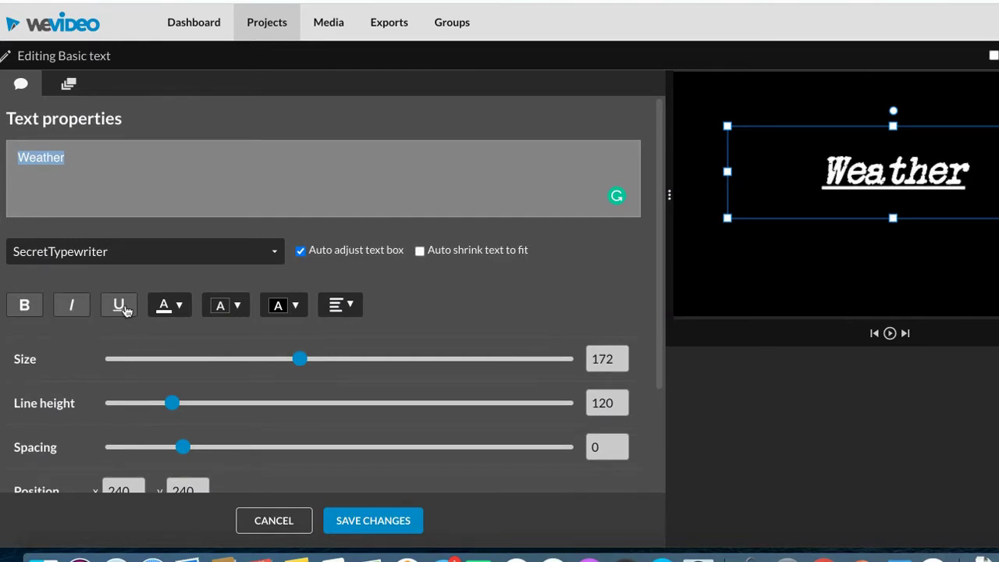
{"action": "left_click", "coordinate": [181, 307]}
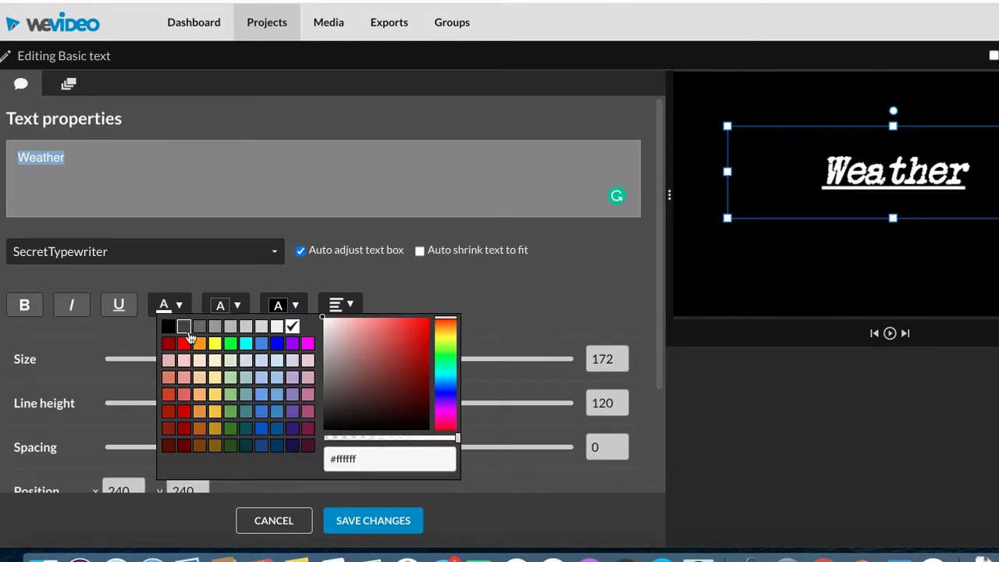
{"action": "left_click", "coordinate": [215, 345]}
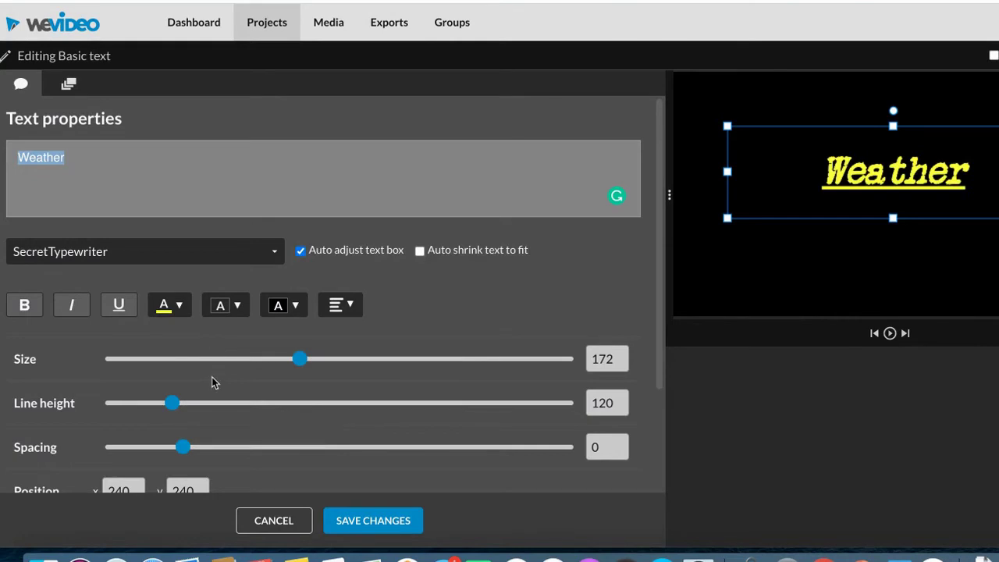
Set the Weather text size to 186, save the changes and play the project
{"action": "left_click", "coordinate": [264, 359]}
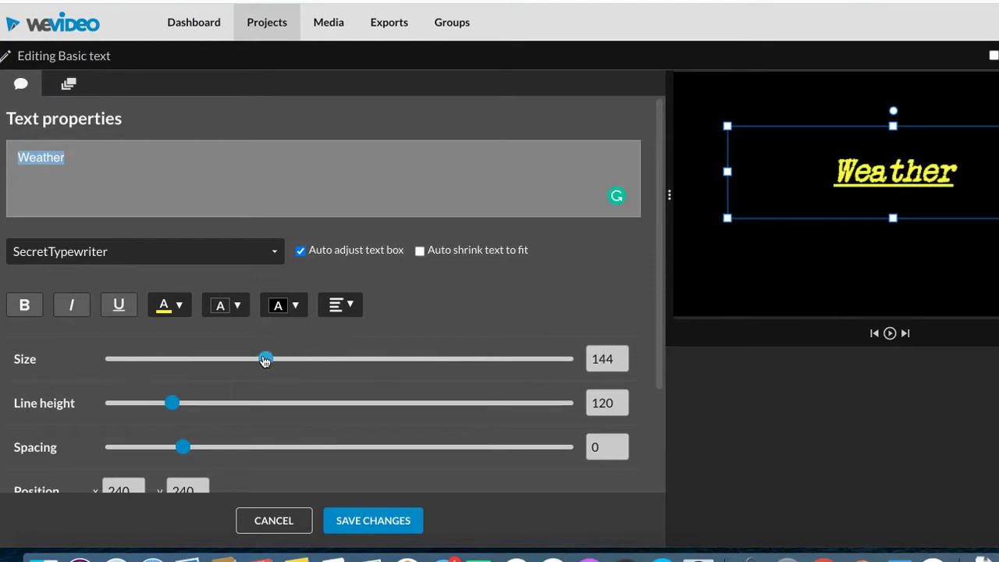
{"action": "left_click", "coordinate": [314, 362]}
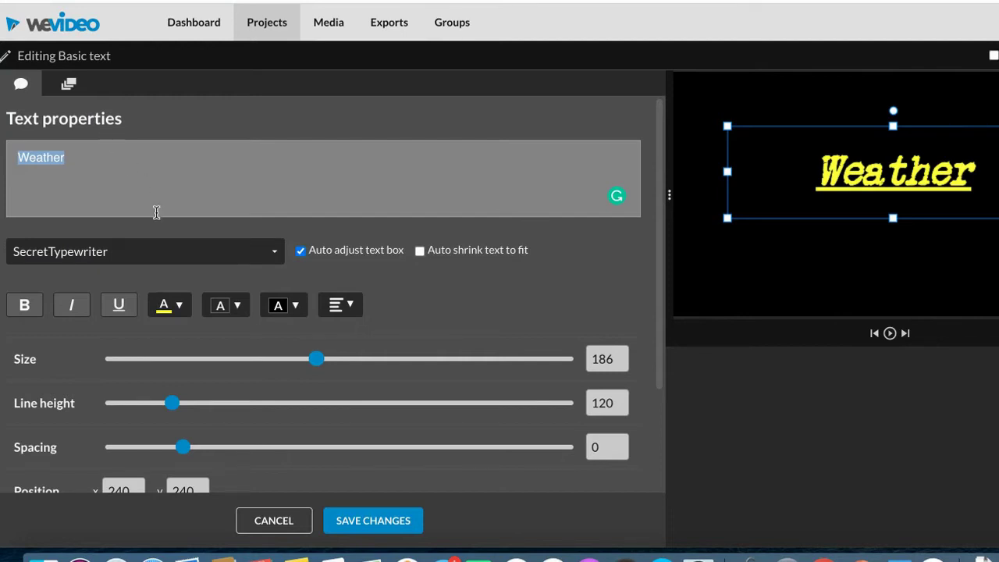
{"action": "left_click", "coordinate": [366, 525]}
{"action": "left_click", "coordinate": [891, 335]}
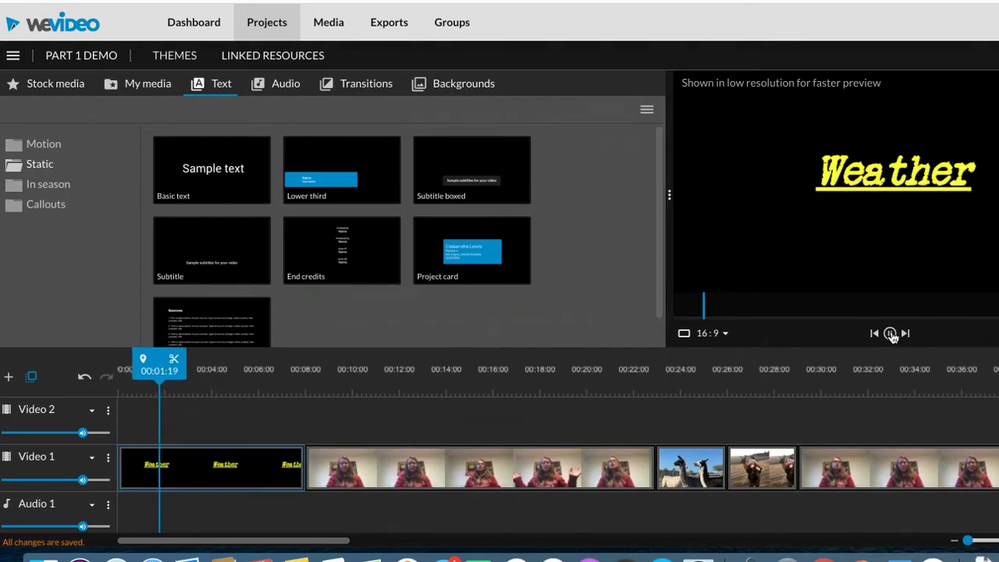
Animate the Weather title from a start of x -371, y -36 to an end of x 858, y 598
{"action": "left_click", "coordinate": [891, 334]}
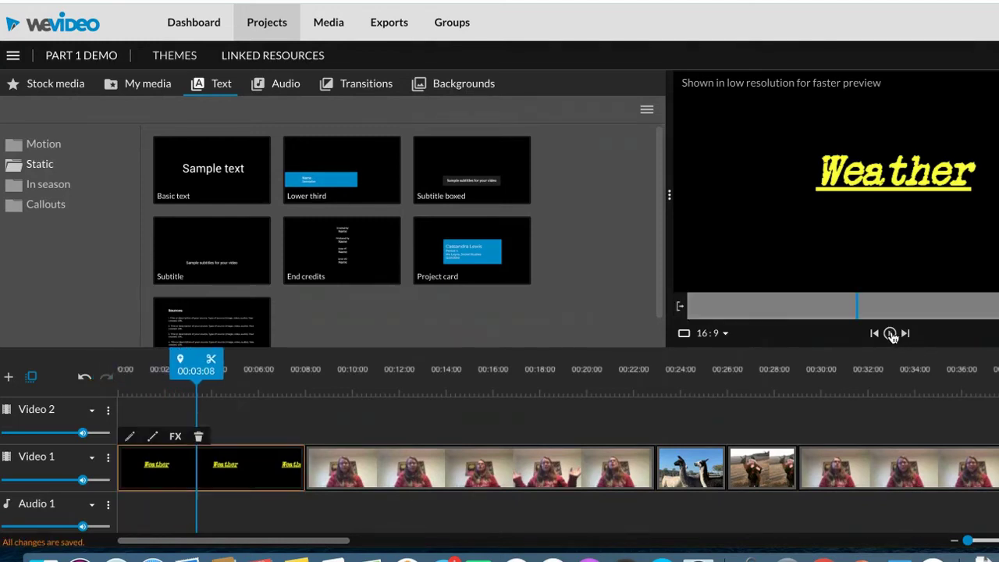
{"action": "double_click", "coordinate": [231, 481]}
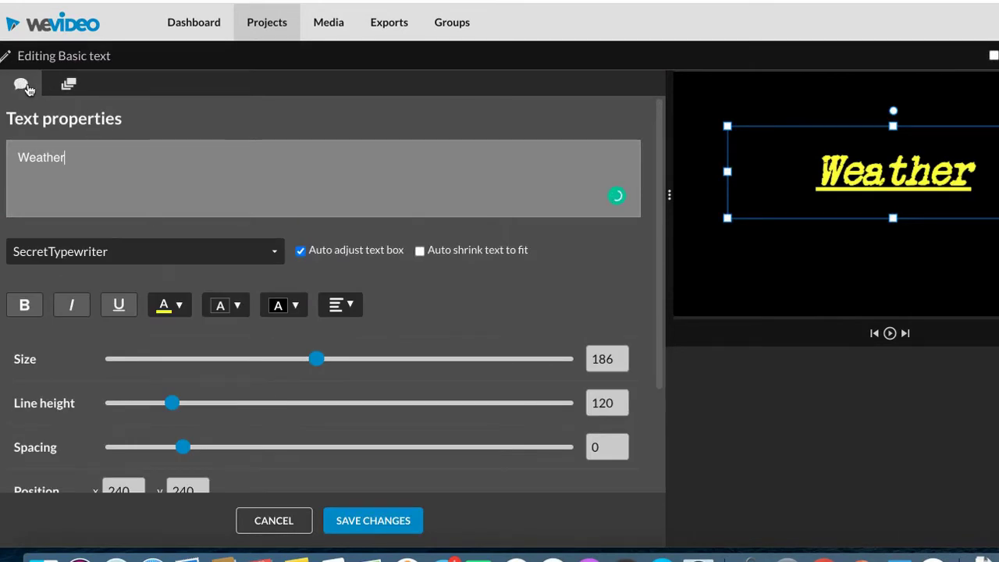
{"action": "left_click", "coordinate": [67, 87]}
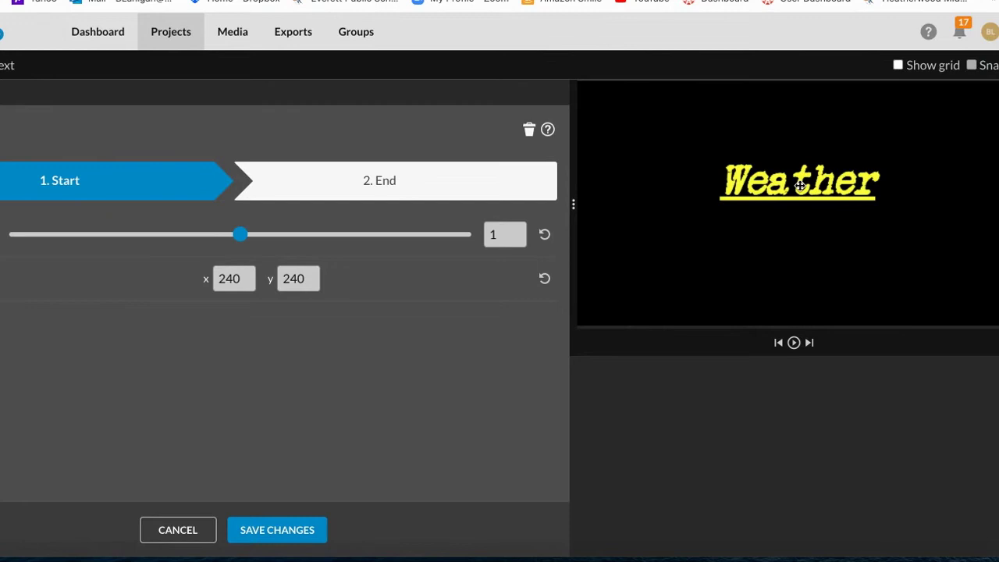
{"action": "left_click_drag", "start_coordinate": [800, 185], "coordinate": [662, 122]}
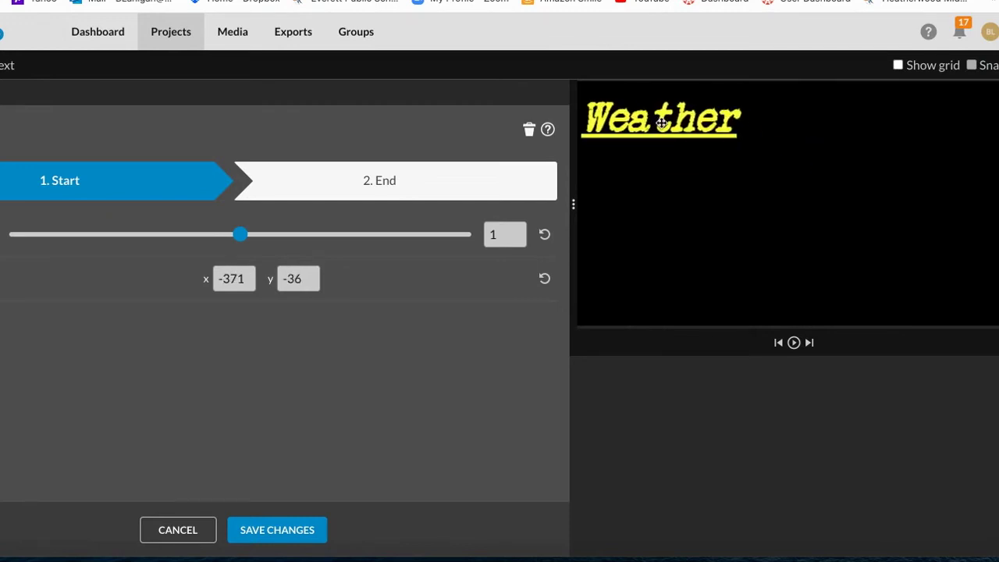
{"action": "left_click", "coordinate": [373, 191]}
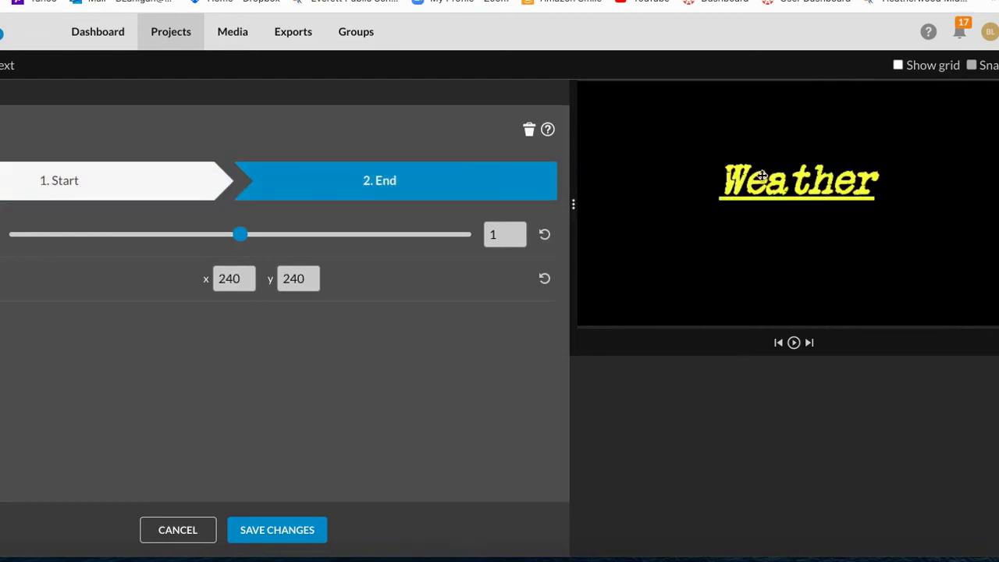
{"action": "left_click_drag", "start_coordinate": [765, 177], "coordinate": [910, 258]}
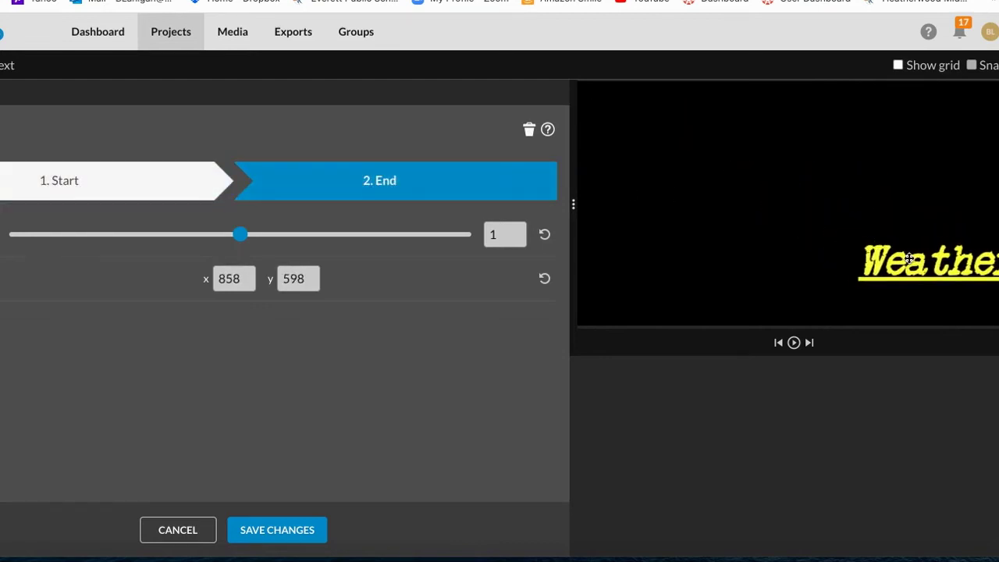
Save the Weather title's motion and replay the intro from the beginning
{"action": "left_click", "coordinate": [277, 531]}
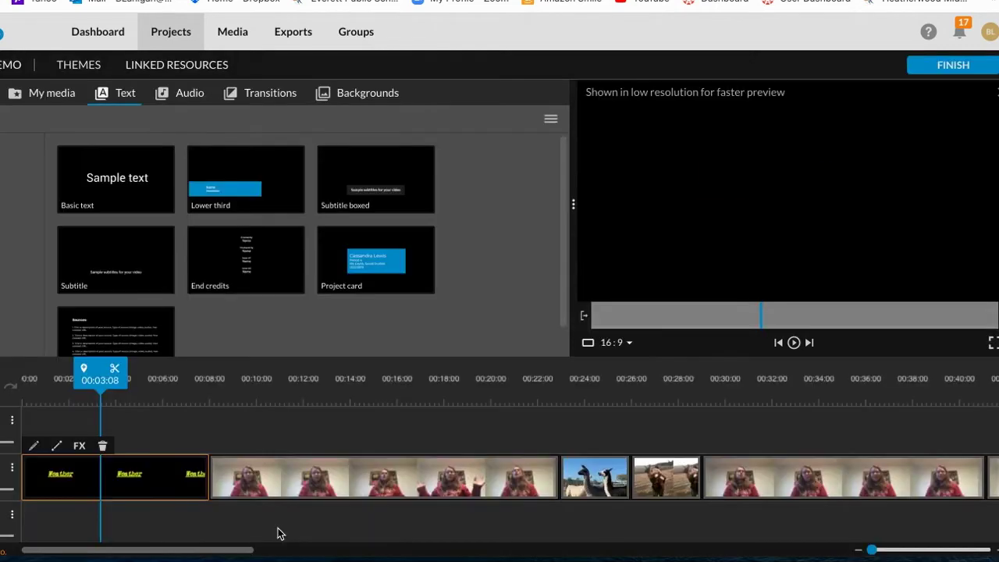
{"action": "left_click", "coordinate": [779, 343]}
{"action": "left_click", "coordinate": [794, 343]}
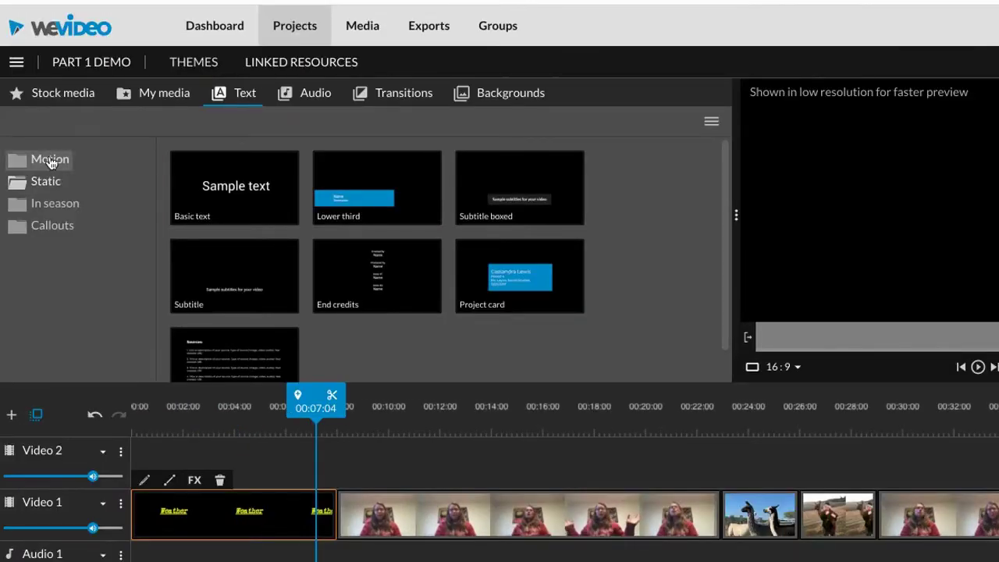
Preview the Motion templates Whisper, Elastic snap, Badda Boom, Bullseye and Shapes - Title
{"action": "left_click", "coordinate": [49, 161]}
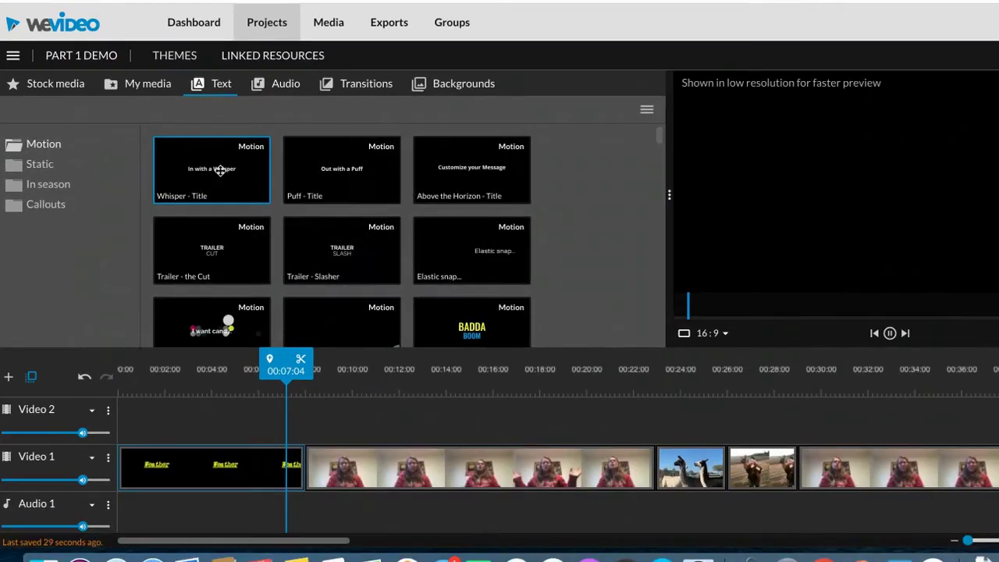
{"action": "left_click", "coordinate": [238, 186]}
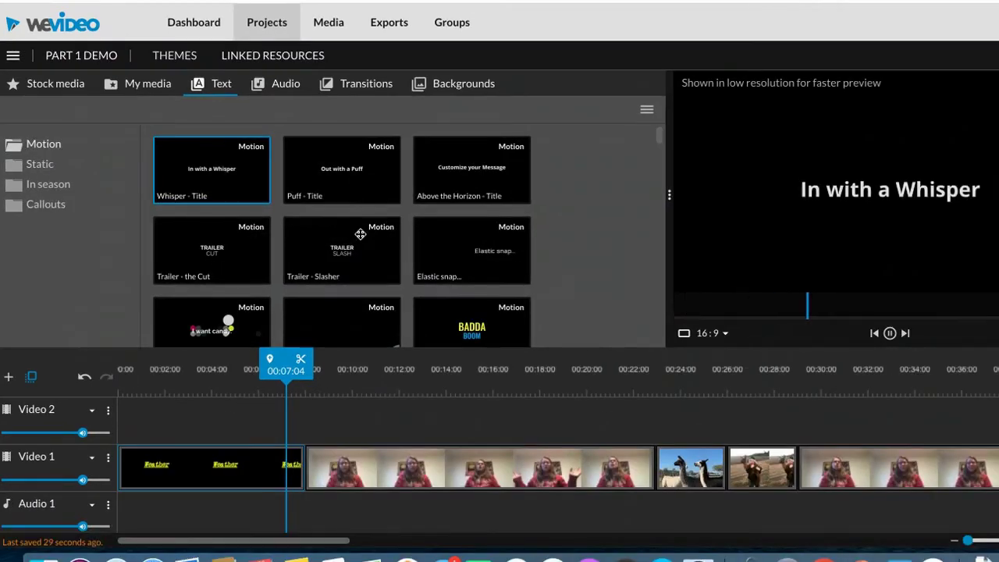
{"action": "left_click", "coordinate": [461, 241]}
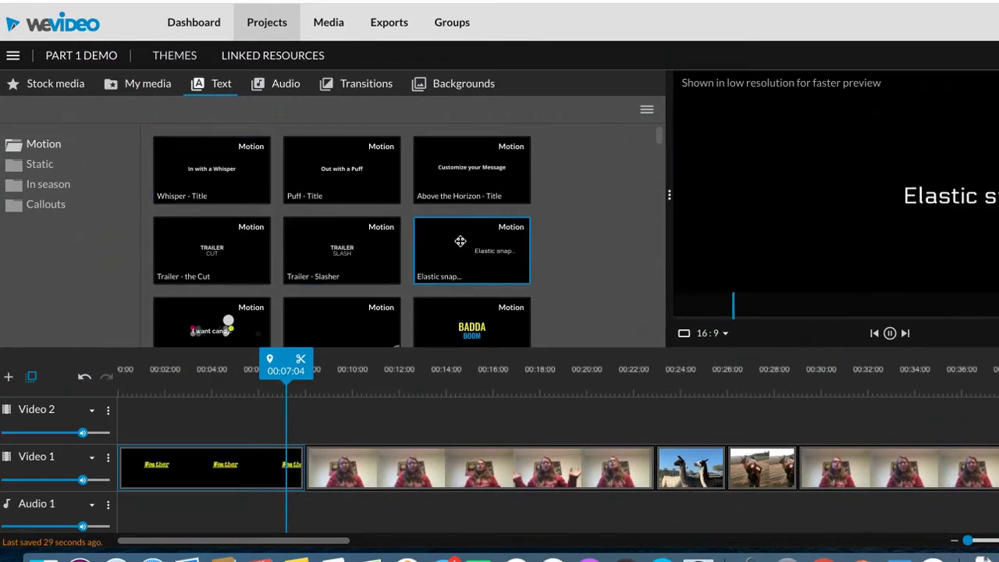
{"action": "scroll", "coordinate": [460, 241], "scroll_direction": "down", "scroll_amount": 1}
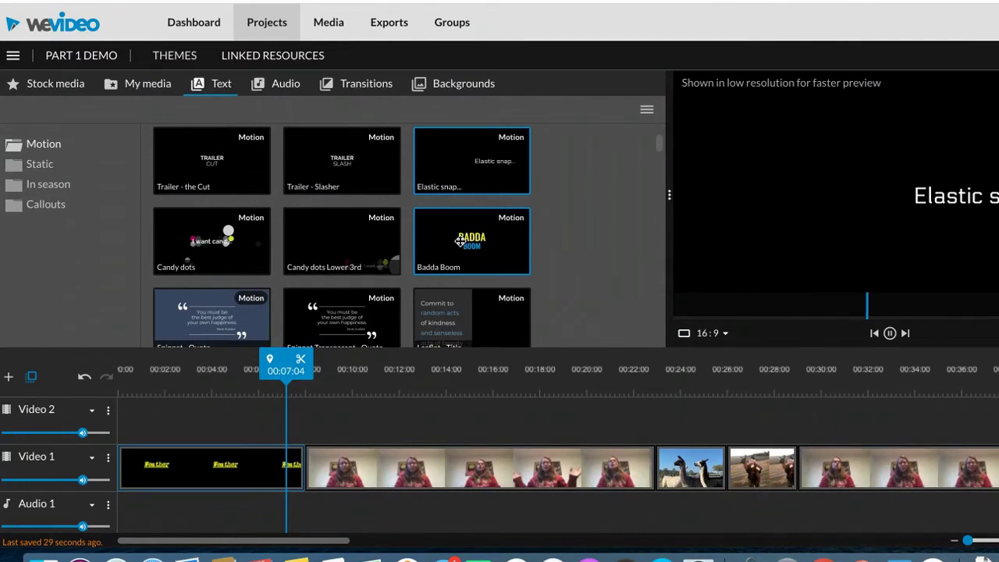
{"action": "left_click", "coordinate": [461, 242]}
{"action": "scroll", "coordinate": [461, 242], "scroll_direction": "down", "scroll_amount": 3}
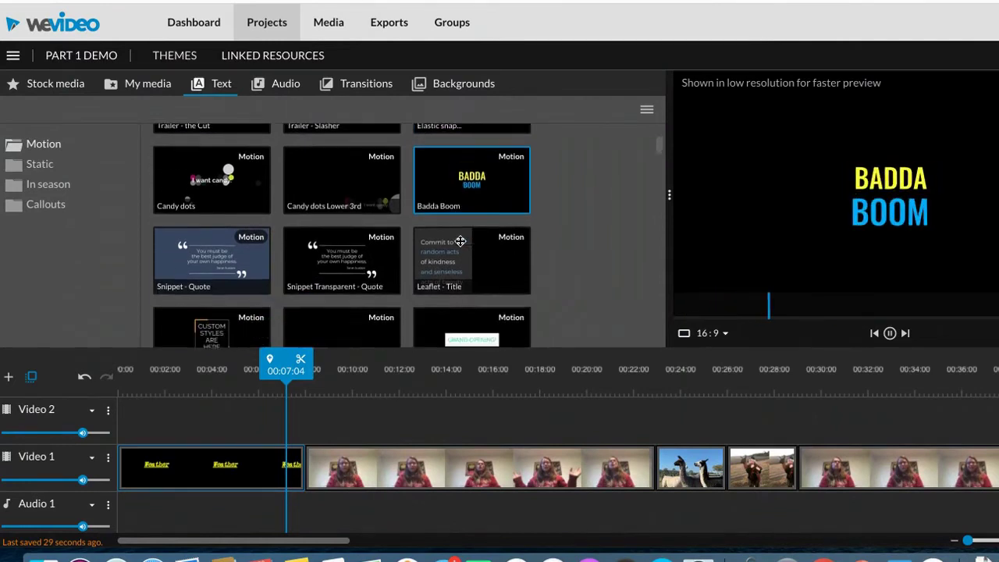
{"action": "scroll", "coordinate": [362, 260], "scroll_direction": "down", "scroll_amount": 1}
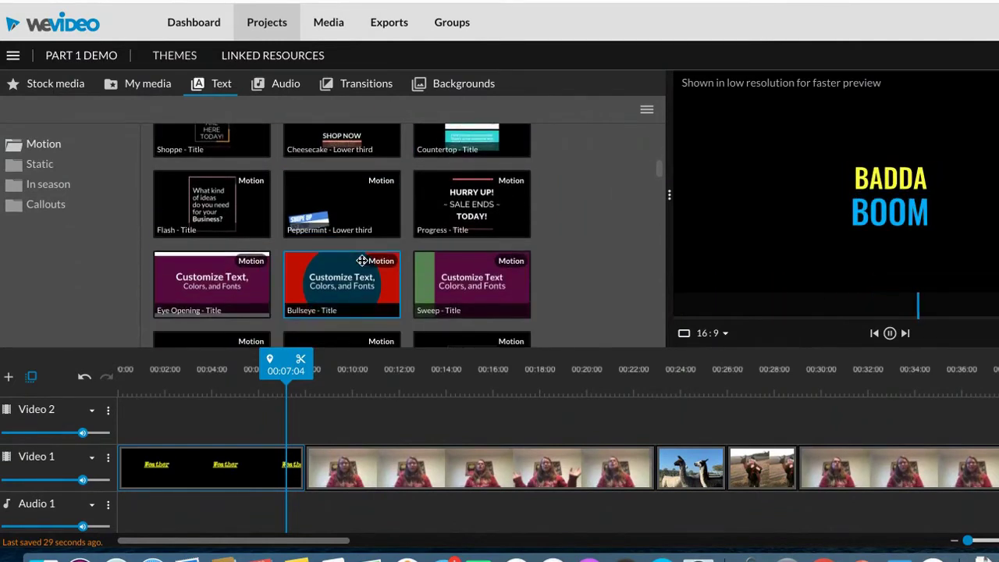
{"action": "left_click", "coordinate": [353, 270]}
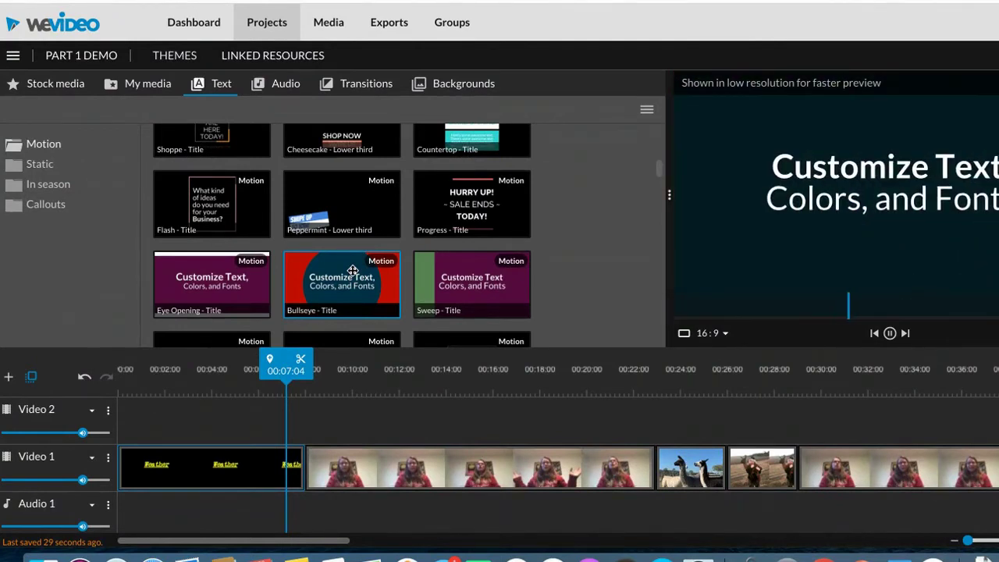
{"action": "scroll", "coordinate": [352, 270], "scroll_direction": "down", "scroll_amount": 4}
{"action": "scroll", "coordinate": [353, 270], "scroll_direction": "down", "scroll_amount": 1}
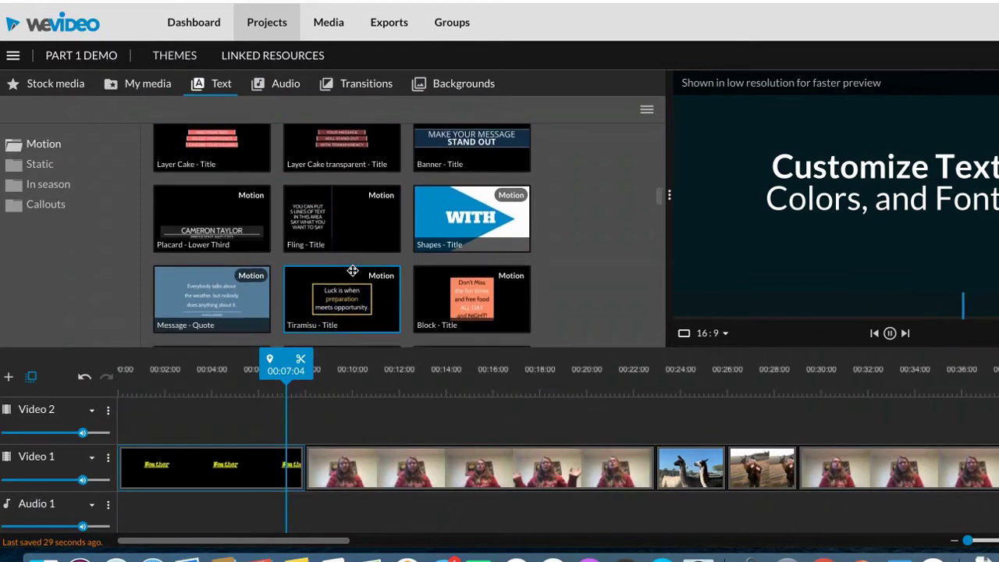
{"action": "left_click", "coordinate": [467, 228]}
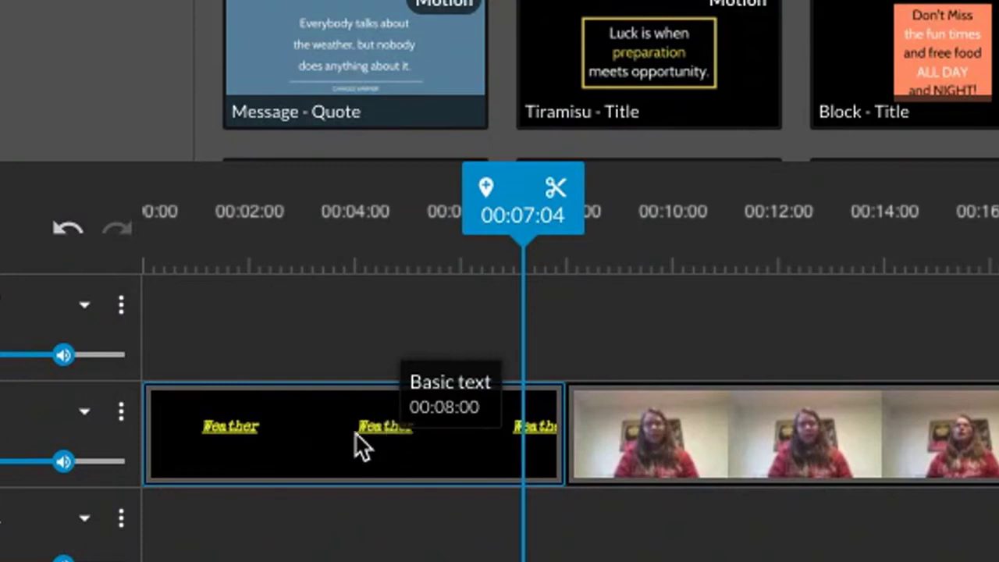
Delete the Weather text clip and drop the Shapes - Title template at the timeline start
{"action": "left_click", "coordinate": [359, 432]}
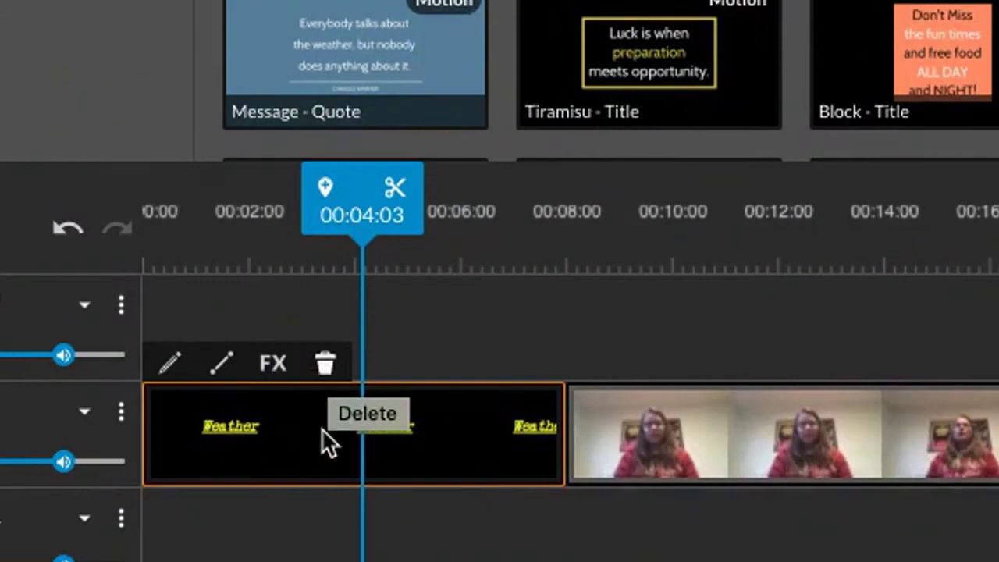
{"action": "left_click_drag", "start_coordinate": [312, 464], "coordinate": [724, 271]}
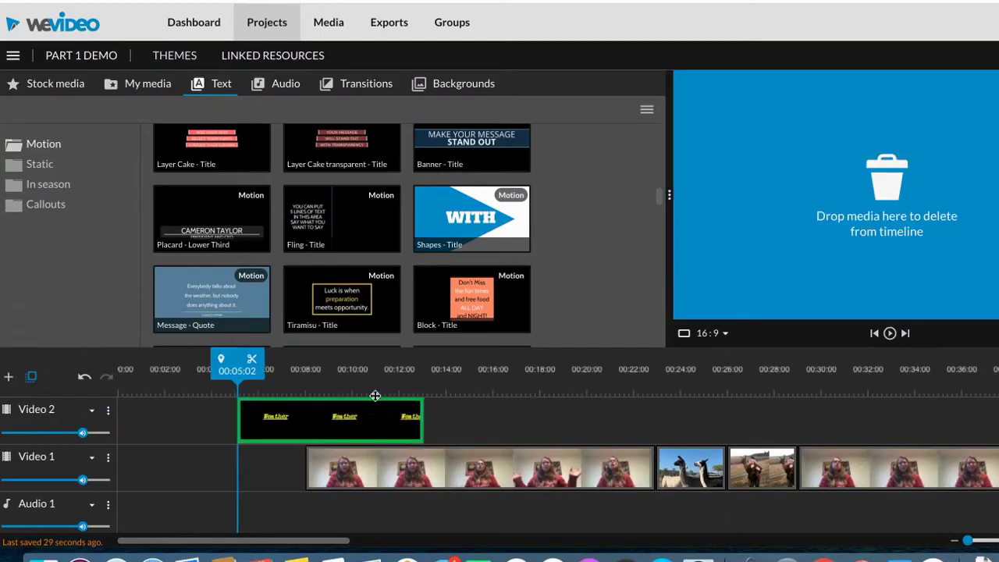
{"action": "left_click_drag", "start_coordinate": [375, 396], "coordinate": [887, 231]}
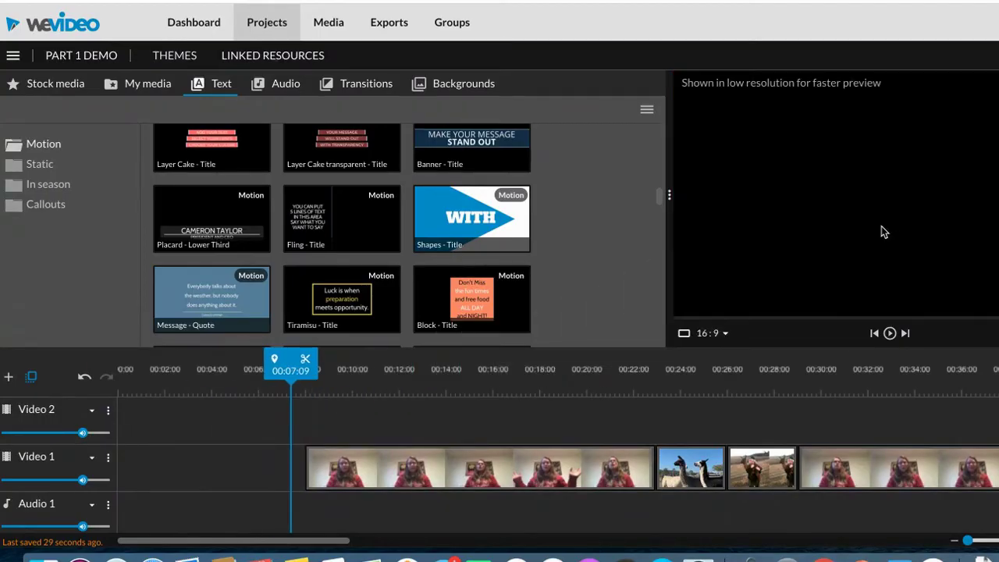
{"action": "left_click_drag", "start_coordinate": [490, 216], "coordinate": [139, 466]}
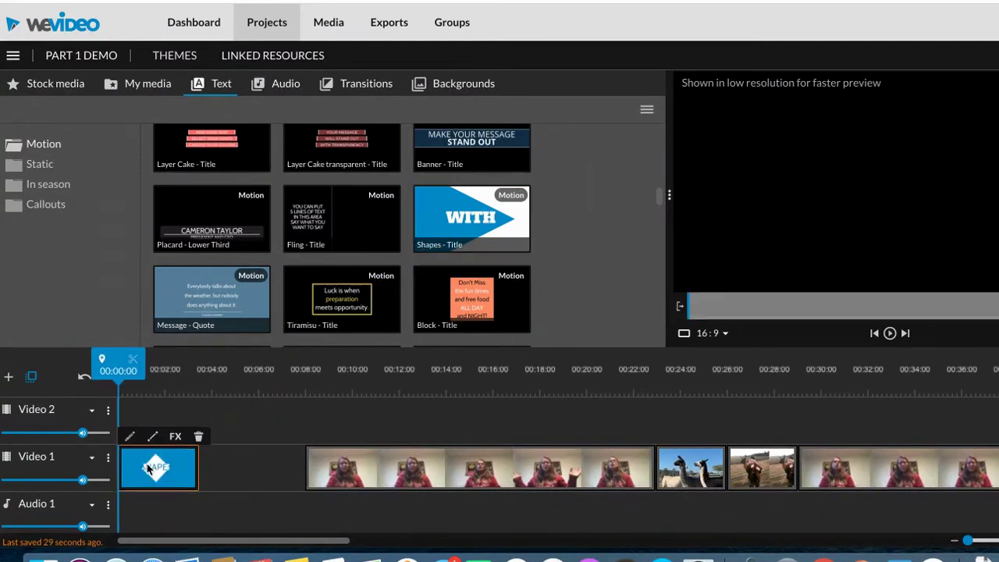
Set the Shapes title's three lines to This / Is / Weather
{"action": "double_click", "coordinate": [148, 467]}
{"action": "left_click", "coordinate": [159, 244]}
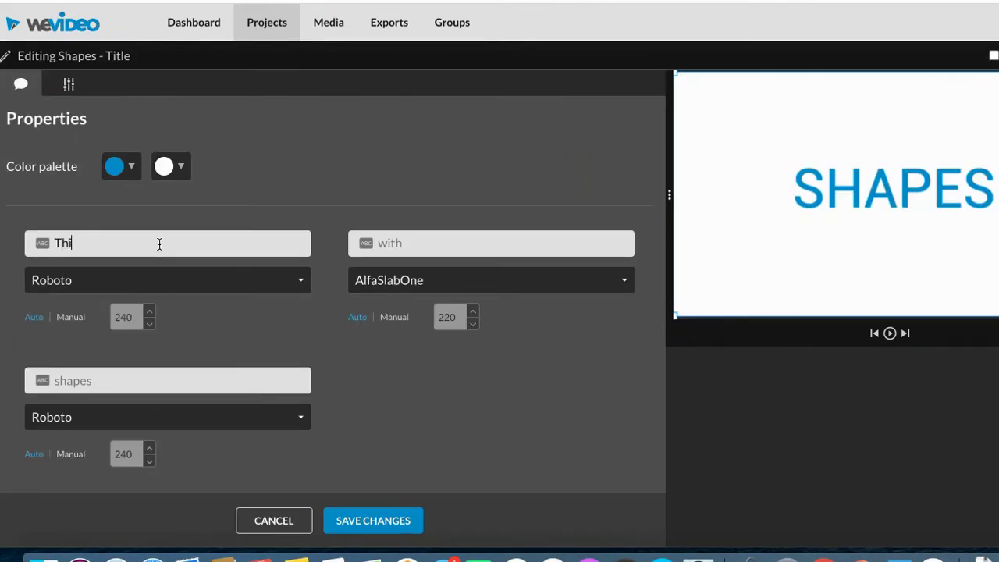
{"action": "left_click", "coordinate": [433, 236]}
{"action": "left_click", "coordinate": [240, 380]}
{"action": "type", "text": "Weather"}
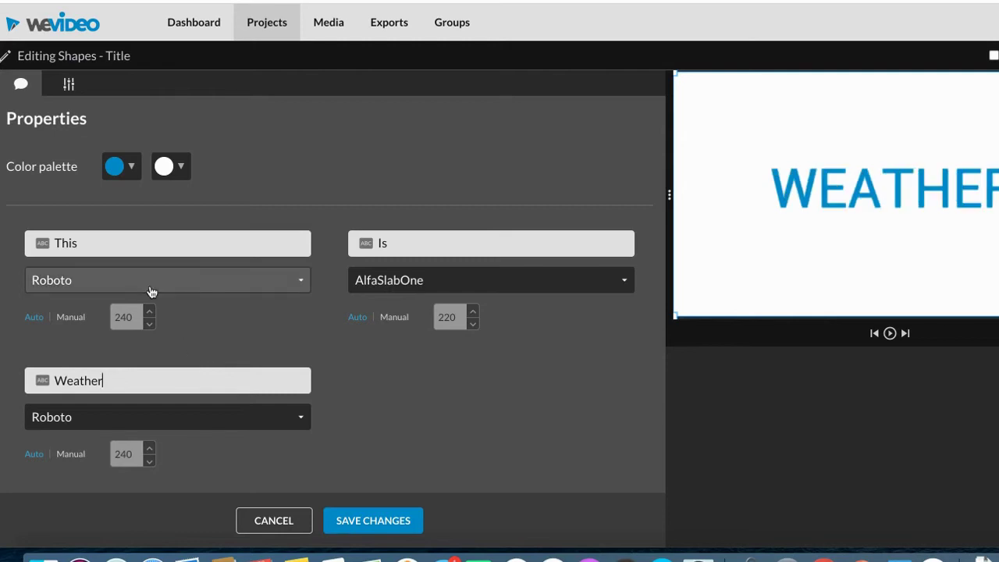
Switch the This, Is and Weather lines to the 2Dumb font
{"action": "left_click", "coordinate": [151, 284]}
{"action": "left_click", "coordinate": [92, 310]}
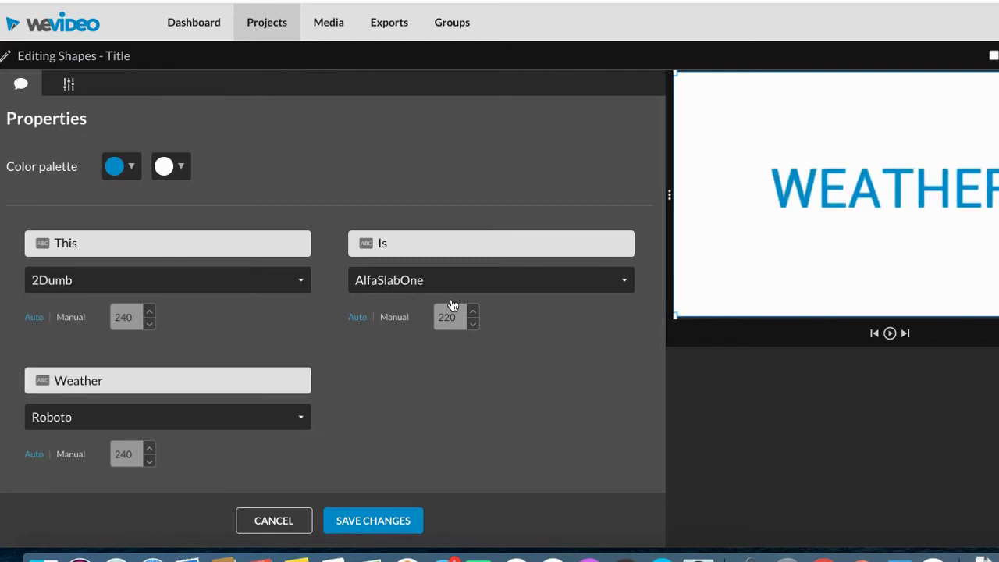
{"action": "left_click", "coordinate": [437, 282]}
{"action": "left_click", "coordinate": [380, 305]}
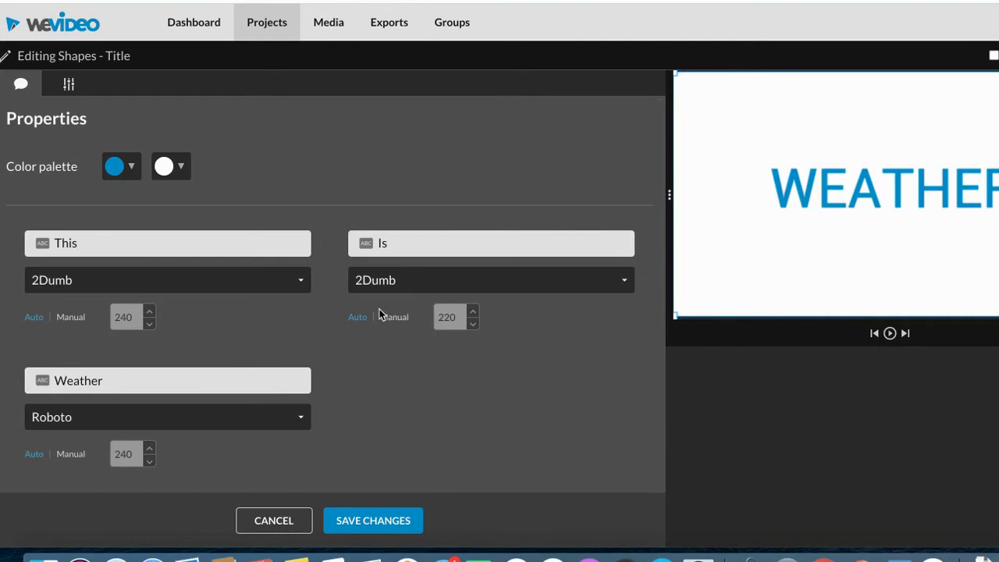
{"action": "left_click", "coordinate": [91, 429]}
{"action": "left_click", "coordinate": [78, 442]}
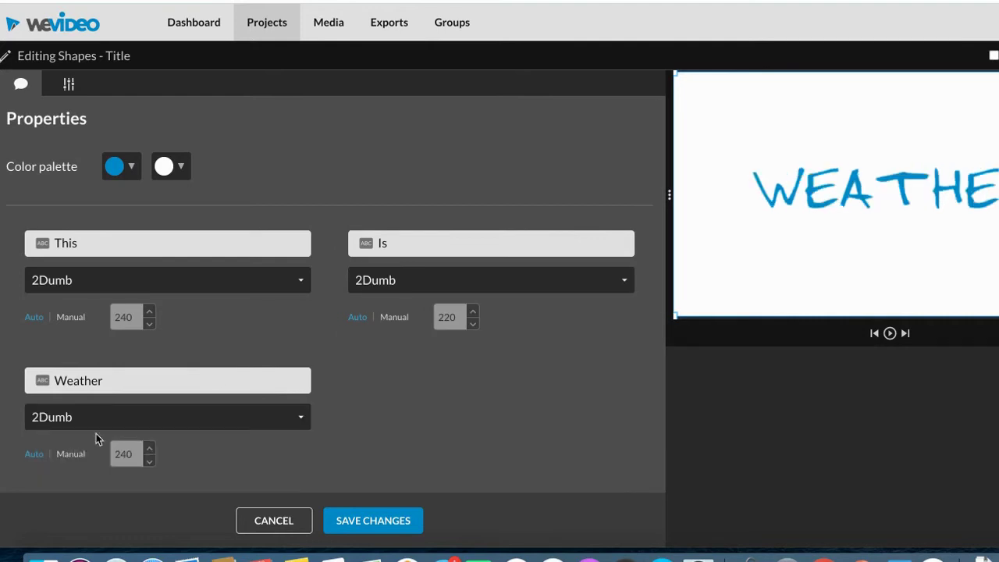
Size This manually at 235 and colour the title red on a black background
{"action": "left_click", "coordinate": [72, 318]}
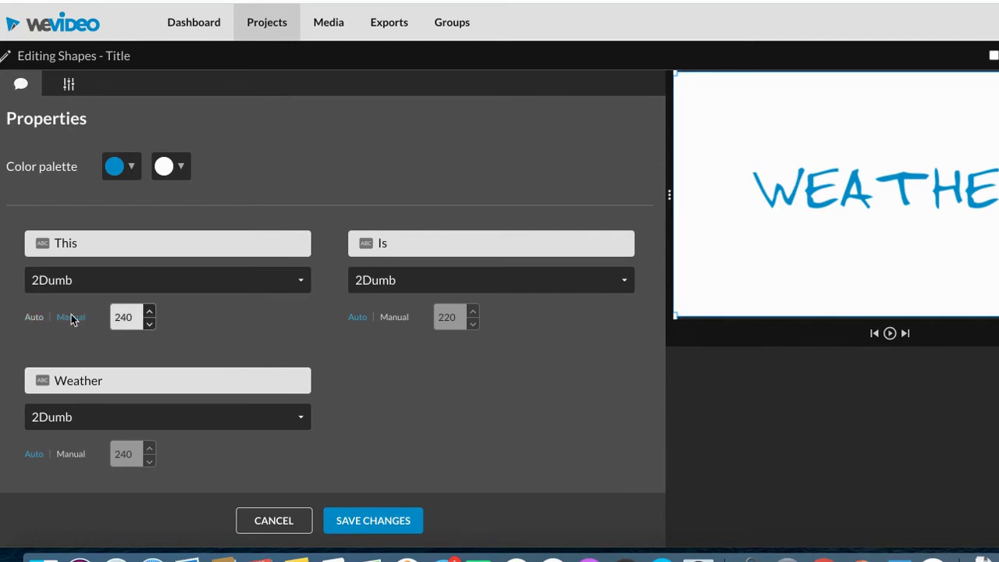
{"action": "left_click", "coordinate": [149, 312]}
{"action": "left_click", "coordinate": [133, 166]}
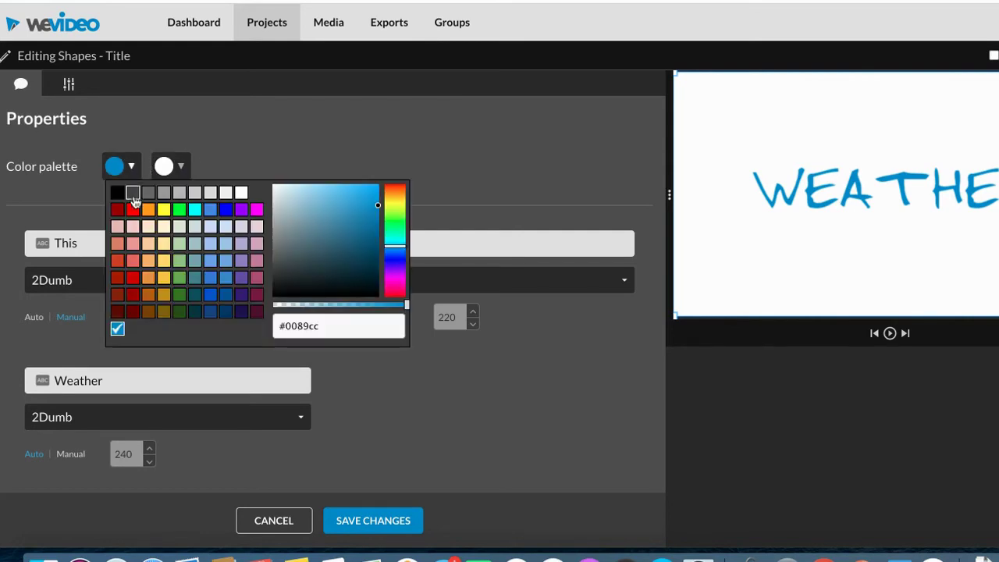
{"action": "left_click", "coordinate": [133, 209]}
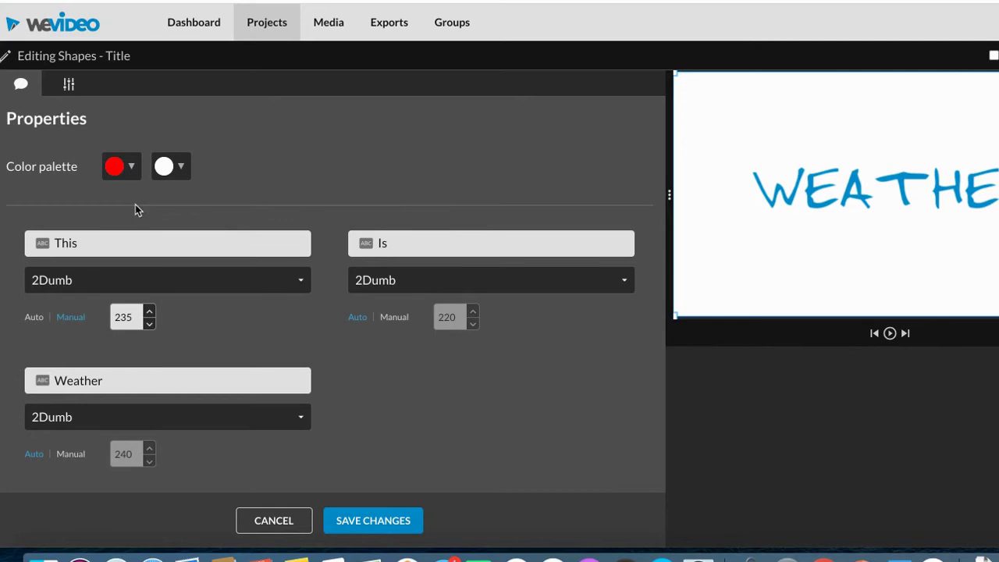
{"action": "left_click", "coordinate": [181, 166]}
{"action": "left_click", "coordinate": [173, 191]}
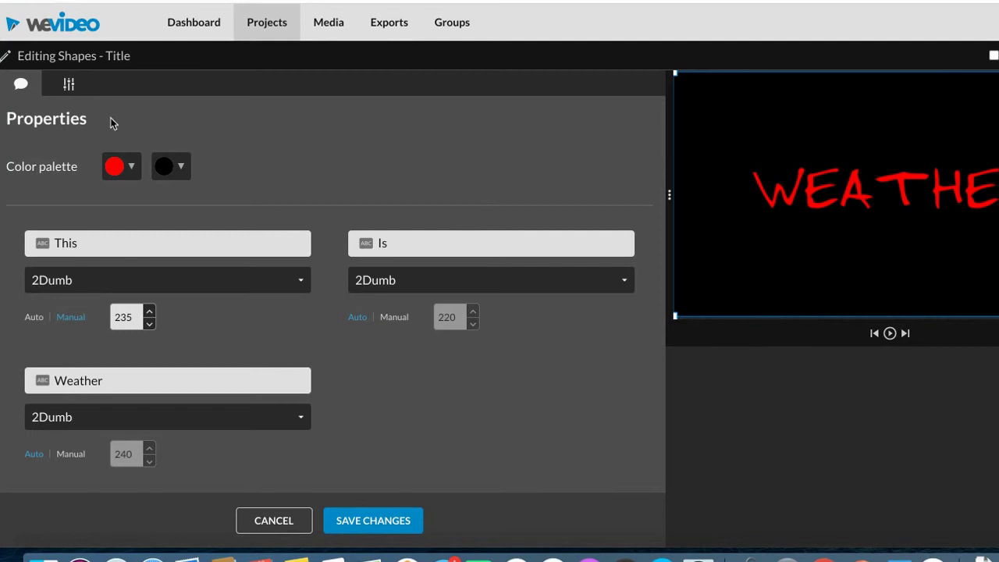
Scale the title to 0.96, trying rotations and flips before restoring it upright and unmirrored
{"action": "left_click", "coordinate": [69, 86]}
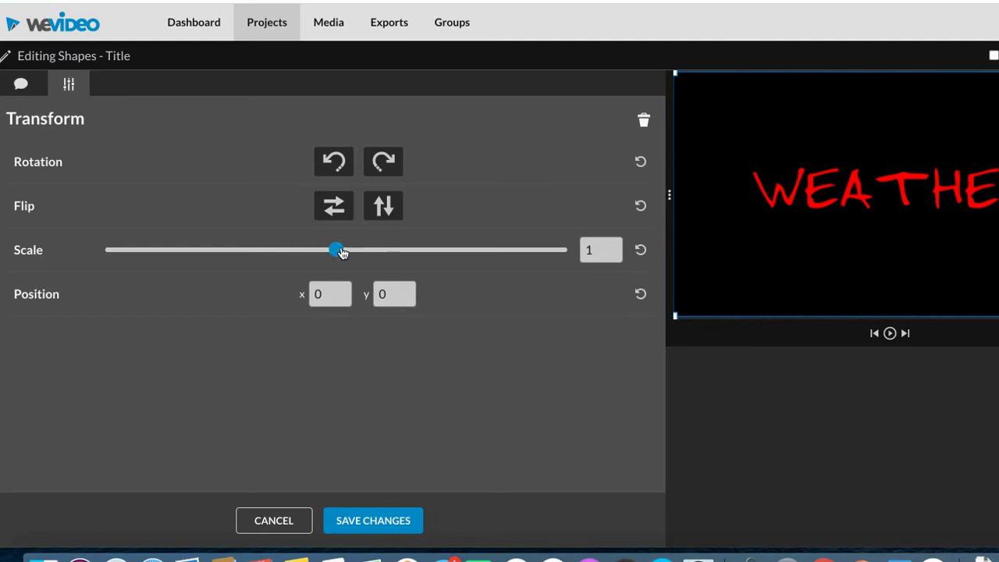
{"action": "mouse_move", "coordinate": [344, 252]}
{"action": "left_mouse_down"}
{"action": "mouse_move", "coordinate": [363, 251]}
{"action": "mouse_move", "coordinate": [329, 251]}
{"action": "left_mouse_up"}
{"action": "left_click", "coordinate": [334, 161]}
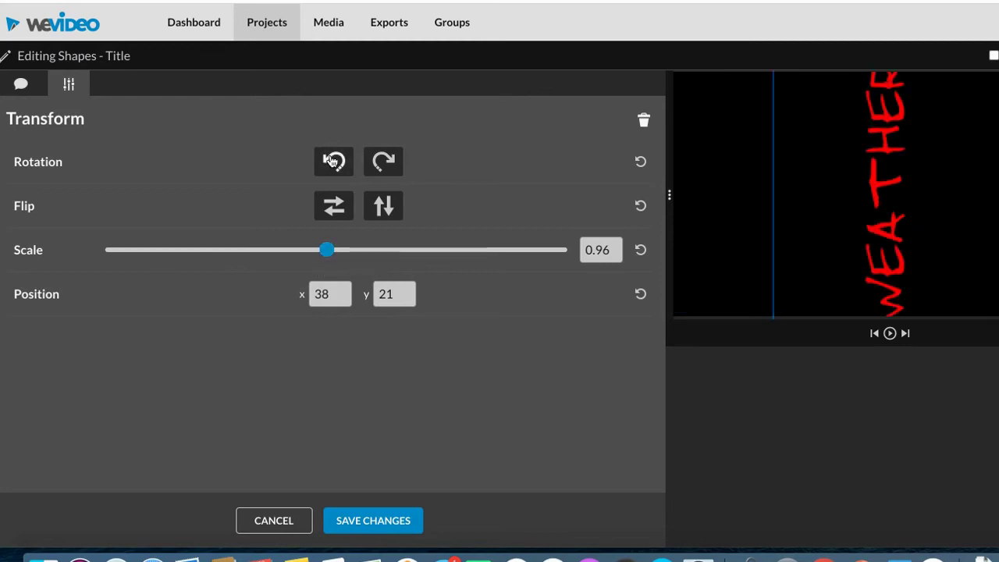
{"action": "left_click", "coordinate": [333, 161]}
{"action": "left_click", "coordinate": [334, 161]}
{"action": "left_click", "coordinate": [334, 161]}
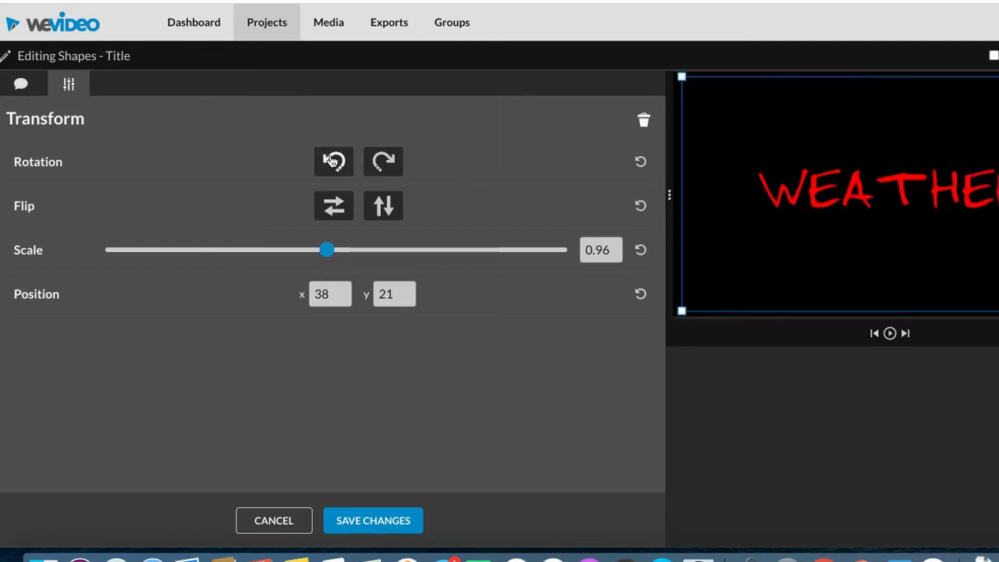
{"action": "left_click", "coordinate": [333, 207]}
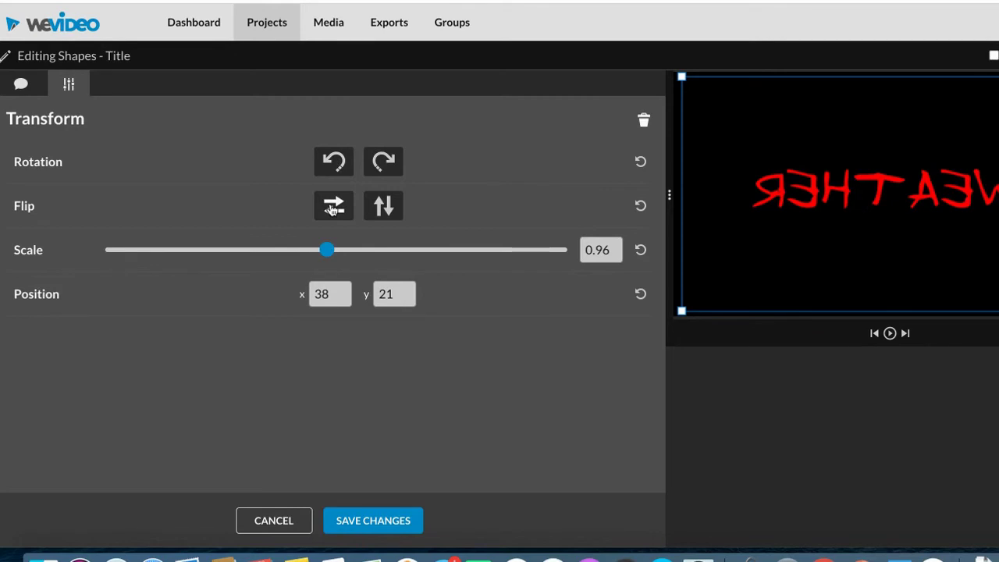
{"action": "left_click", "coordinate": [332, 208]}
{"action": "left_click", "coordinate": [381, 212]}
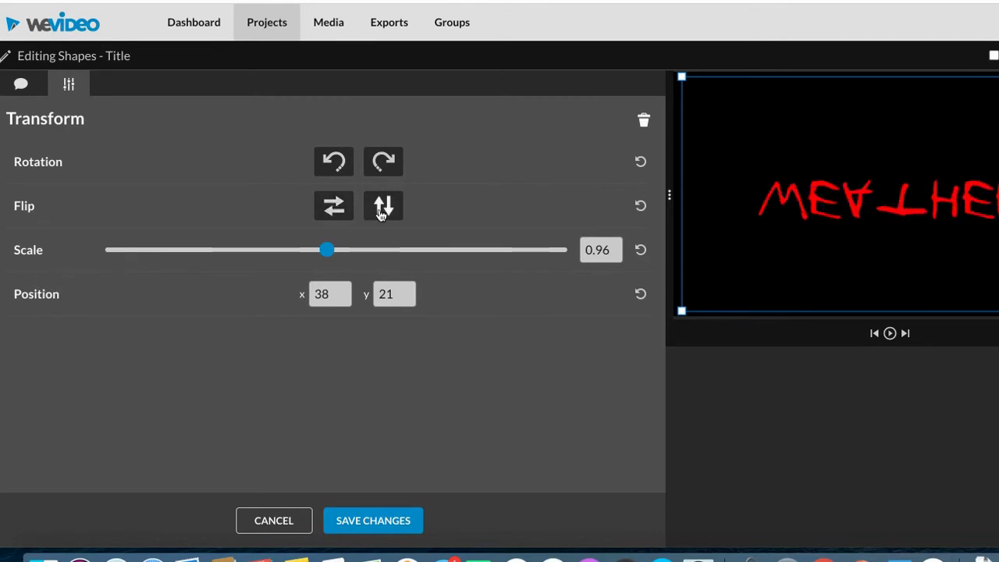
{"action": "left_click", "coordinate": [381, 213]}
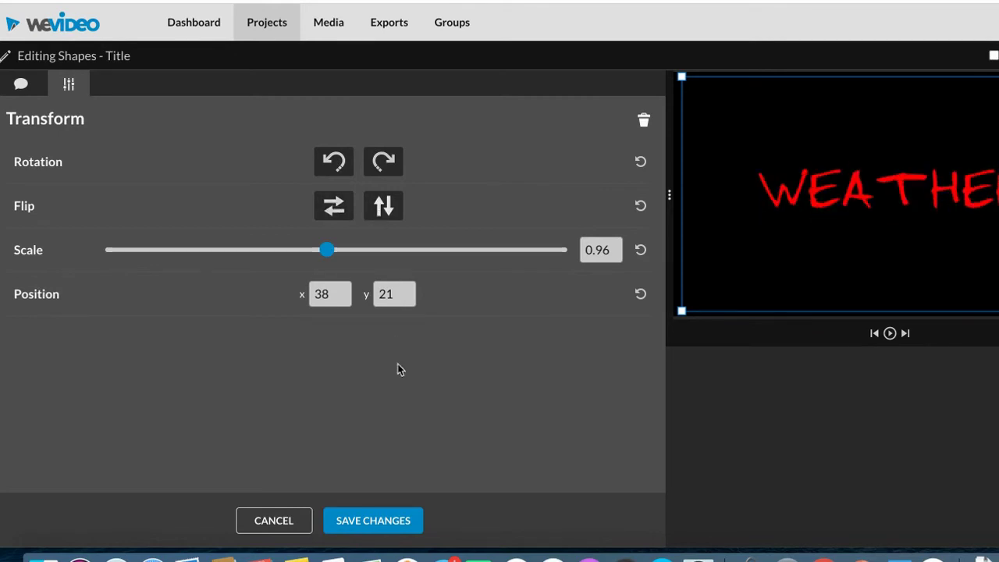
Save the title and slide the webcam, llama, brown animal and final webcam clips together
{"action": "left_click", "coordinate": [374, 521]}
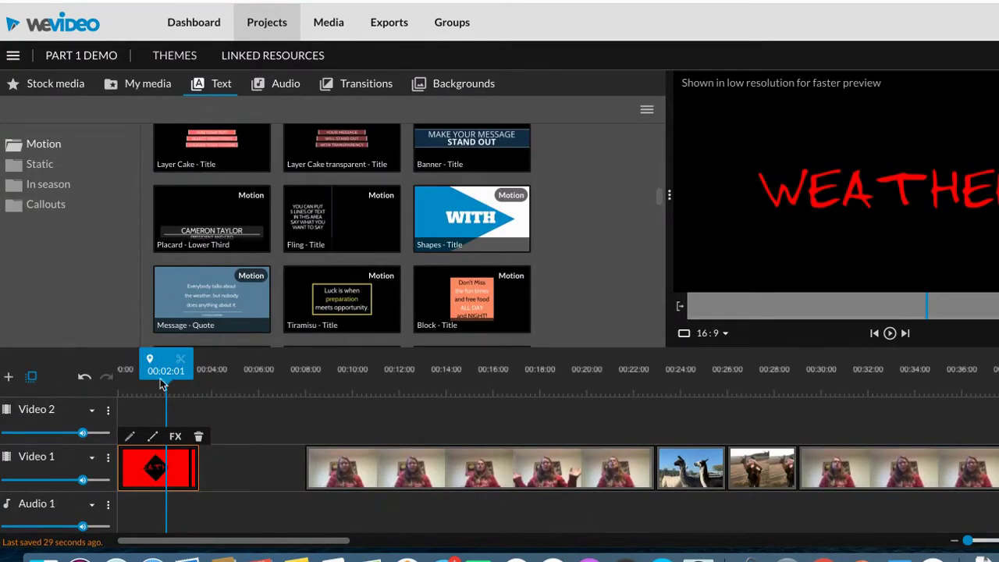
{"action": "left_click_drag", "start_coordinate": [314, 477], "coordinate": [208, 461]}
{"action": "left_click_drag", "start_coordinate": [693, 467], "coordinate": [636, 472]}
{"action": "left_click_drag", "start_coordinate": [762, 468], "coordinate": [659, 469]}
{"action": "left_click_drag", "start_coordinate": [890, 483], "coordinate": [781, 480]}
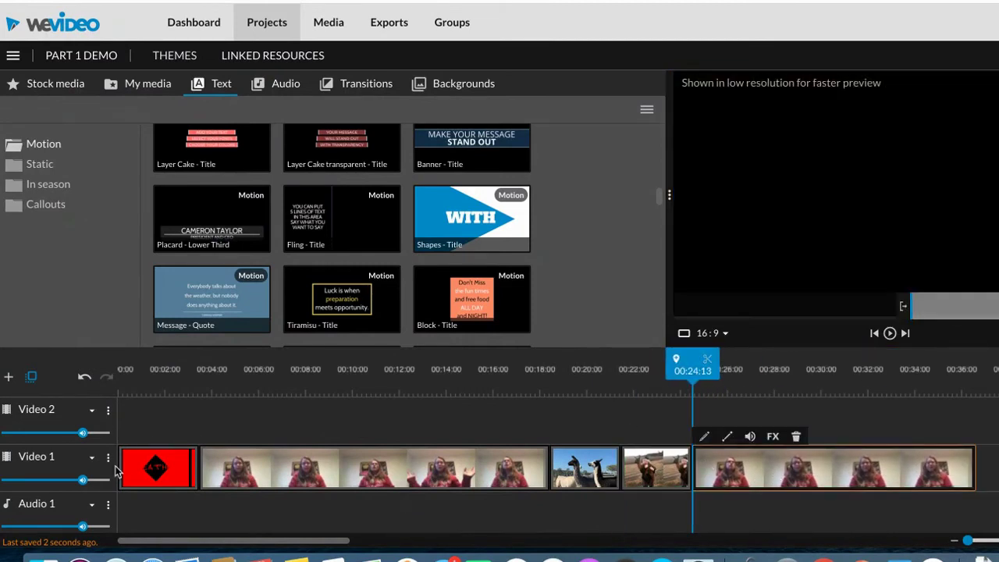
Play the video from 00:00 to check the closed-up sequence
{"action": "left_click", "coordinate": [873, 335]}
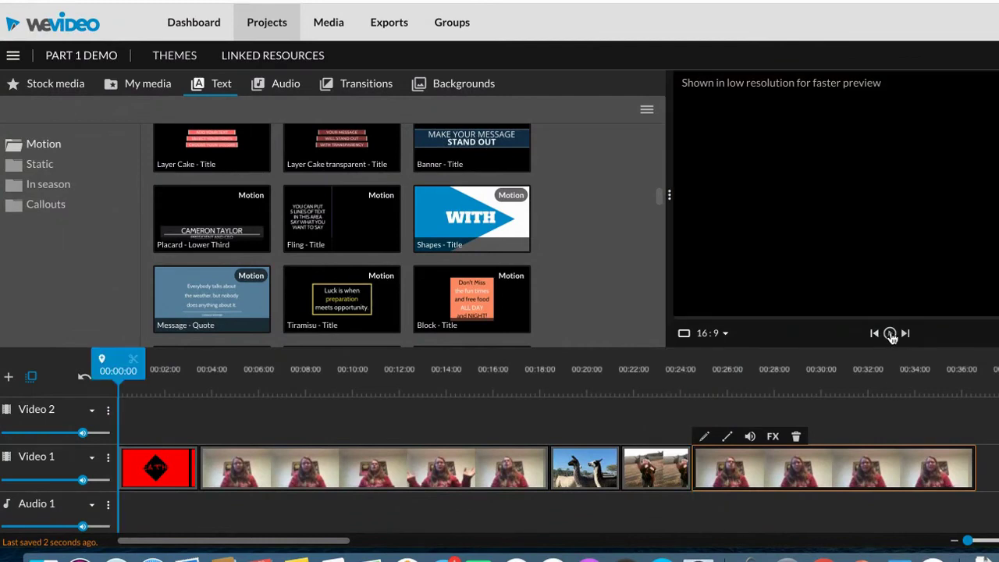
{"action": "left_click", "coordinate": [890, 334]}
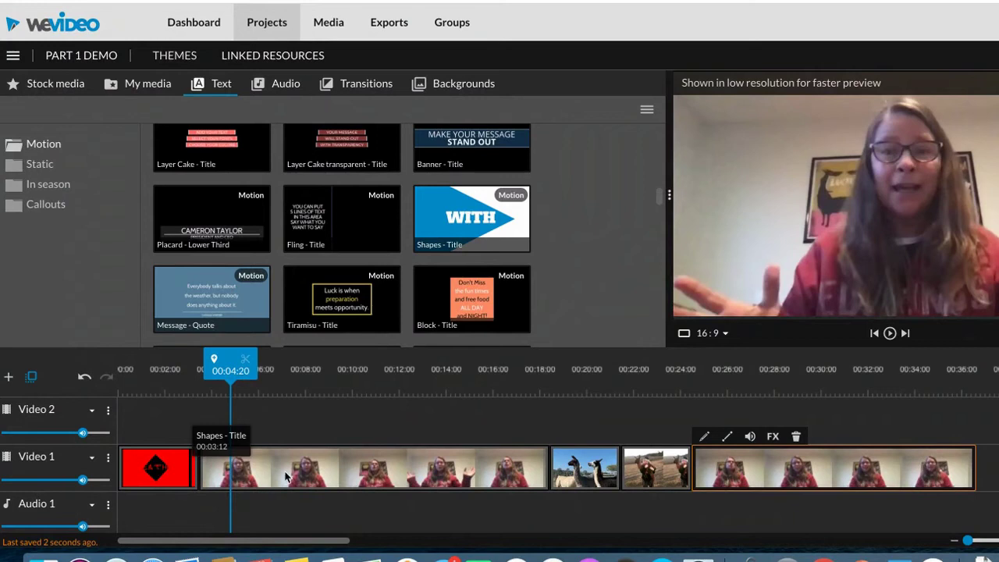
{"action": "mouse_move", "coordinate": [662, 479]}
{"action": "left_mouse_down"}
{"action": "mouse_move", "coordinate": [993, 481]}
{"action": "mouse_move", "coordinate": [980, 467]}
{"action": "mouse_move", "coordinate": [866, 464]}
{"action": "left_mouse_up"}
Place the Static 'End credits' title on Video 1 right after the last webcam clip
{"action": "scroll", "coordinate": [362, 236], "scroll_direction": "up", "scroll_amount": 3}
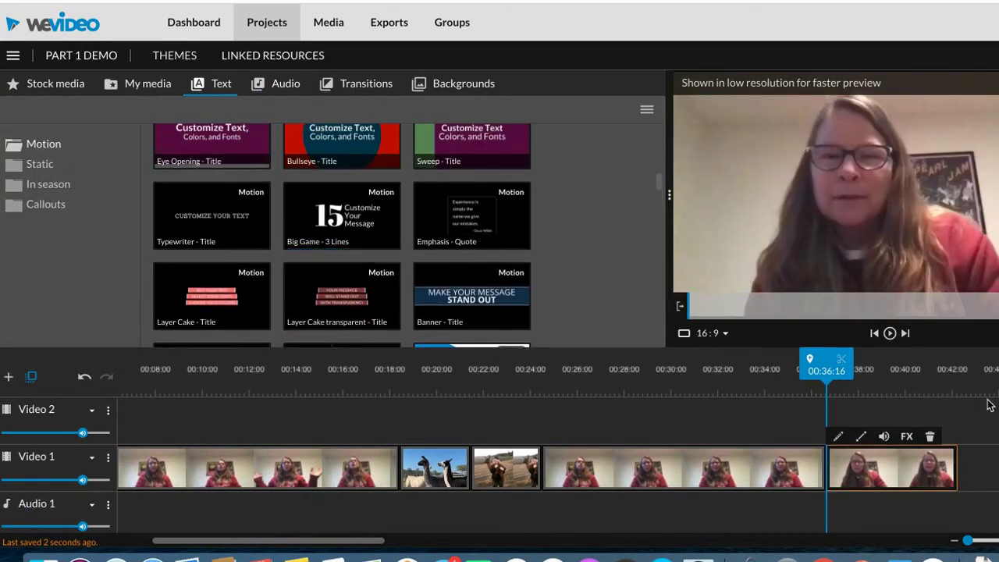
{"action": "scroll", "coordinate": [979, 469], "scroll_direction": "right", "scroll_amount": 2}
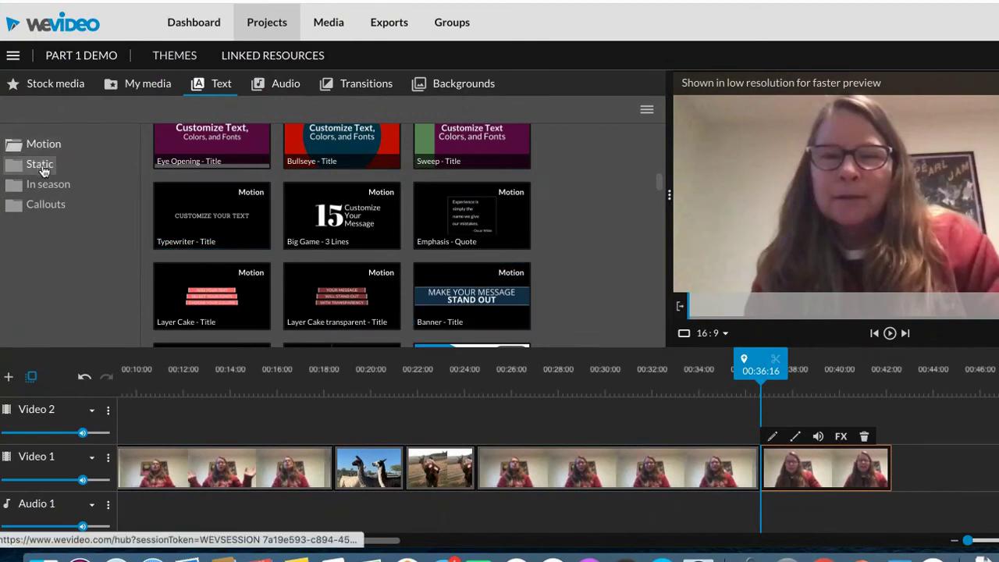
{"action": "left_click", "coordinate": [40, 166]}
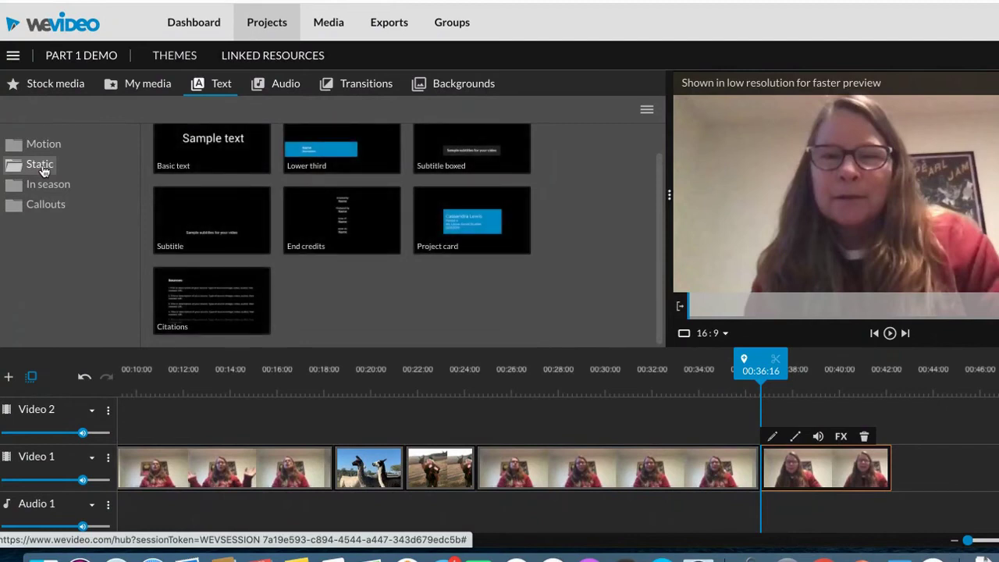
{"action": "left_click", "coordinate": [333, 228]}
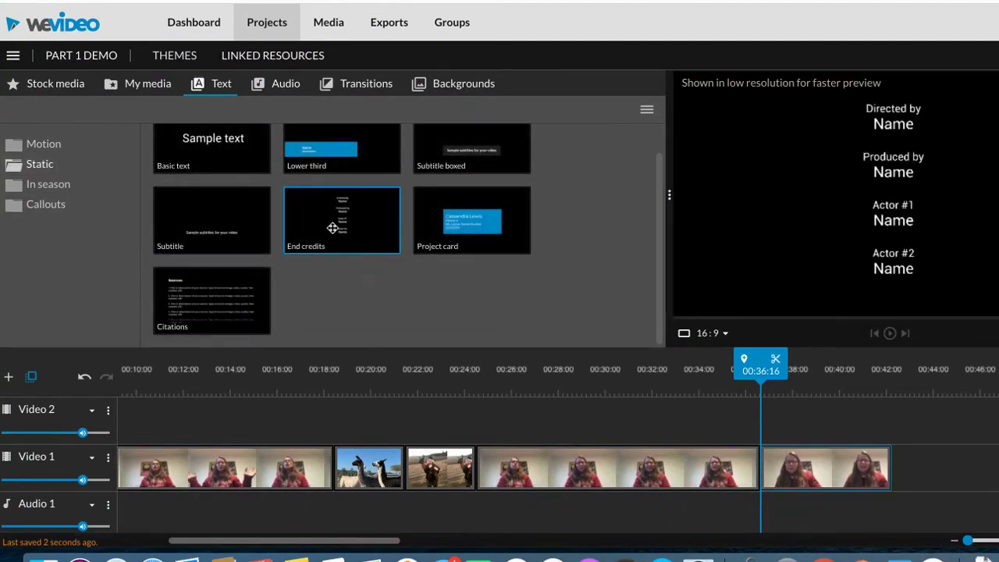
{"action": "left_click_drag", "start_coordinate": [332, 228], "coordinate": [918, 463]}
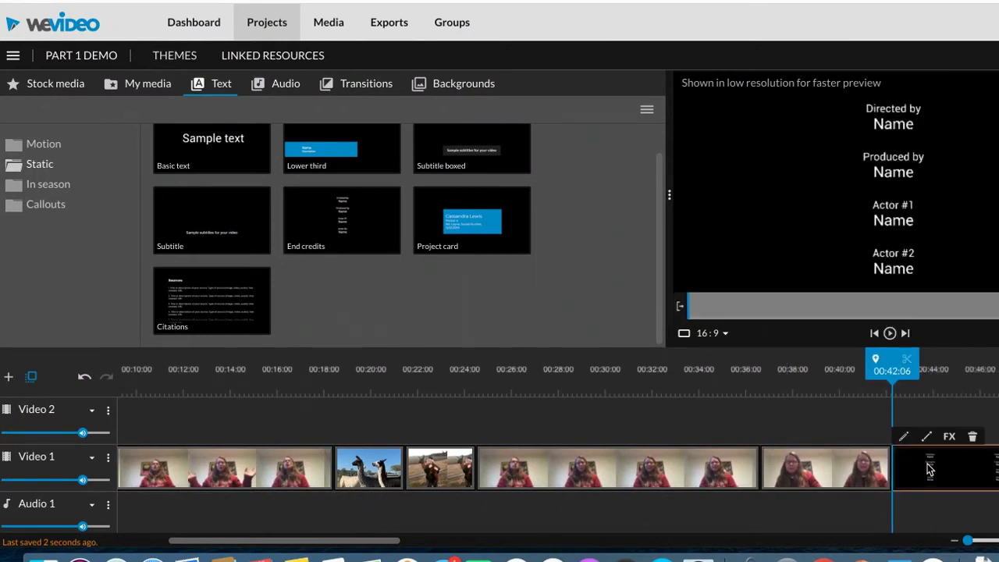
Replace the Directed by and Name lines with 'Starring' and delete the Produced by line
{"action": "double_click", "coordinate": [929, 467]}
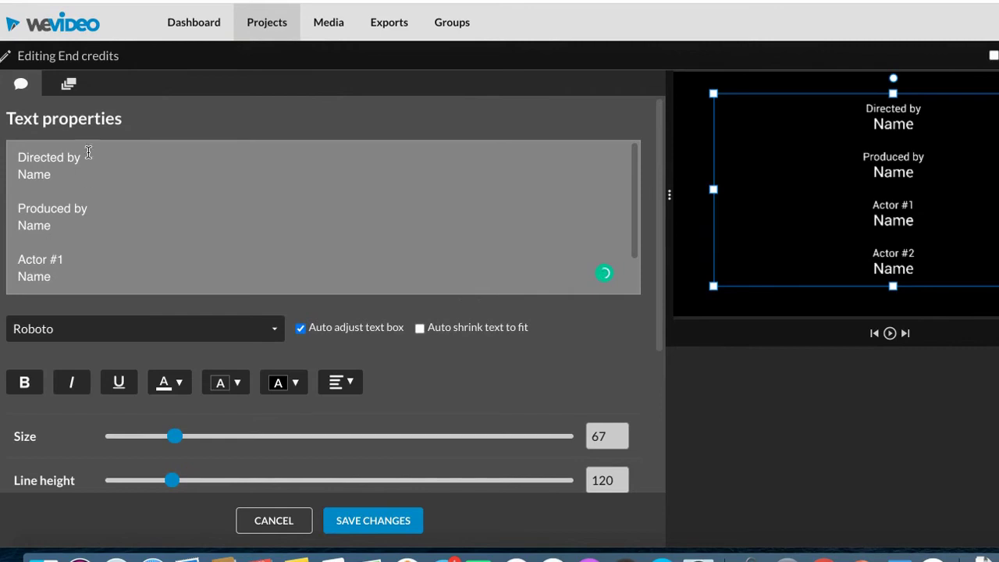
{"action": "scroll", "coordinate": [60, 182], "scroll_direction": "down", "scroll_amount": 1}
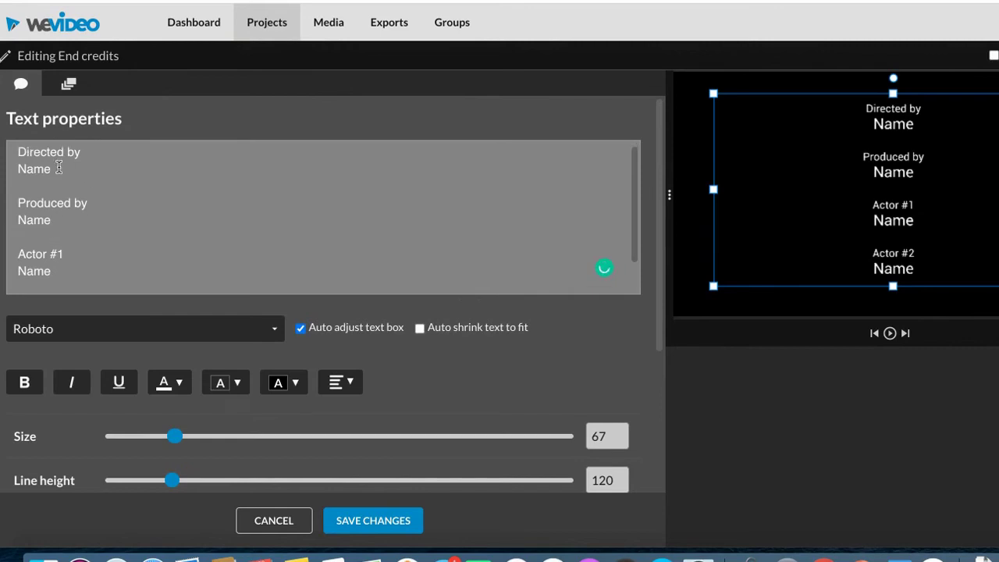
{"action": "scroll", "coordinate": [58, 167], "scroll_direction": "up", "scroll_amount": 1}
{"action": "left_click_drag", "start_coordinate": [55, 179], "coordinate": [14, 157]}
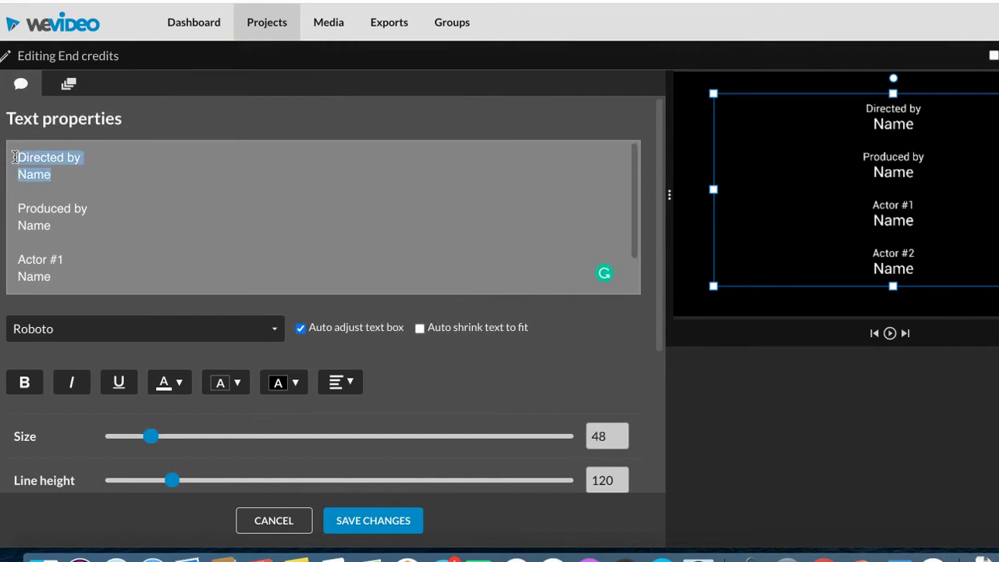
{"action": "type", "text": "S"}
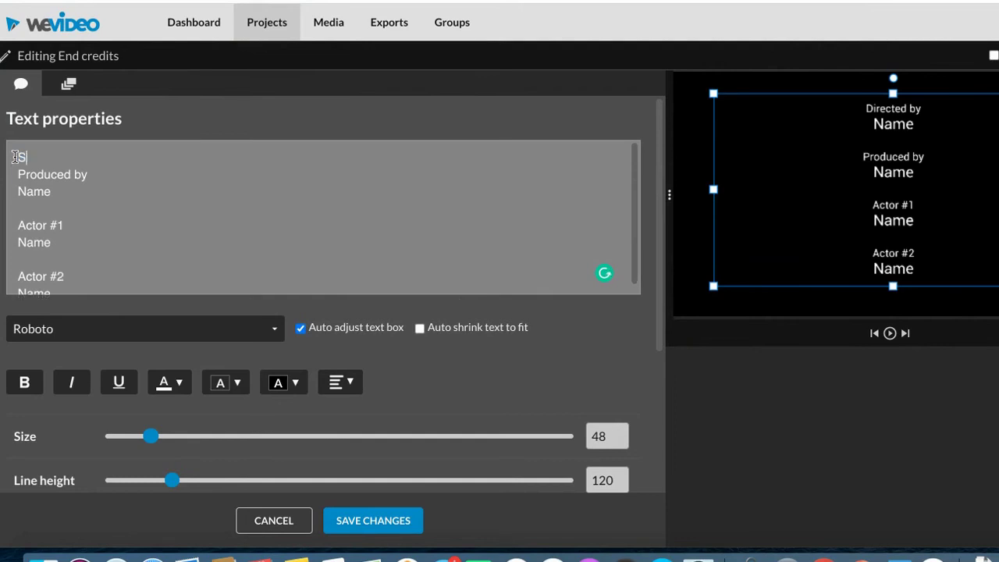
{"action": "type", "text": "tarring"}
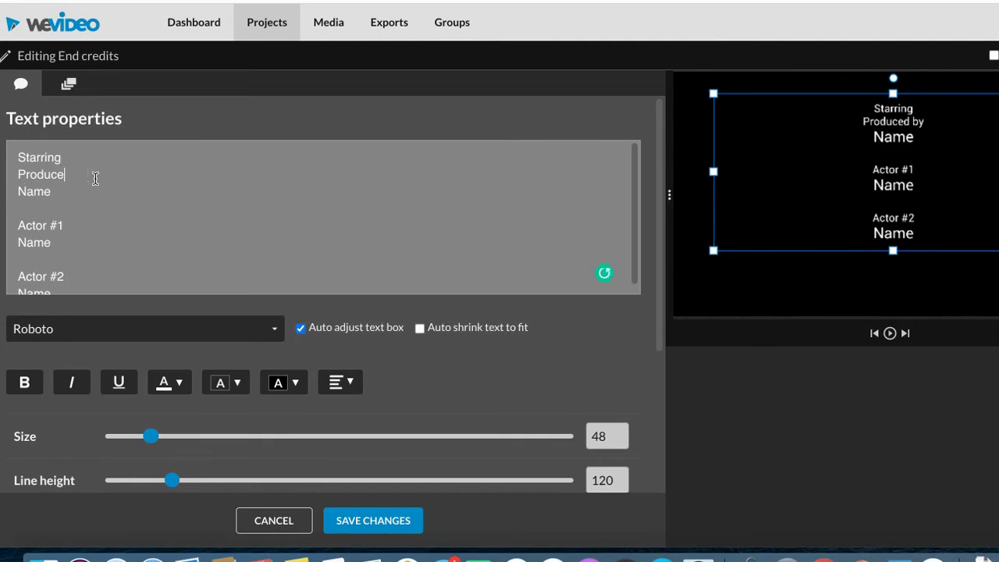
{"action": "key", "text": "BackSpace"}
{"action": "key", "text": "BackSpace"}
{"action": "key", "text": "BackSpace"}
{"action": "key", "text": "BackSpace"}
{"action": "key", "text": "BackSpace"}
{"action": "key", "text": "BackSpace"}
{"action": "key", "text": "BackSpace"}
{"action": "key", "text": "BackSpace"}
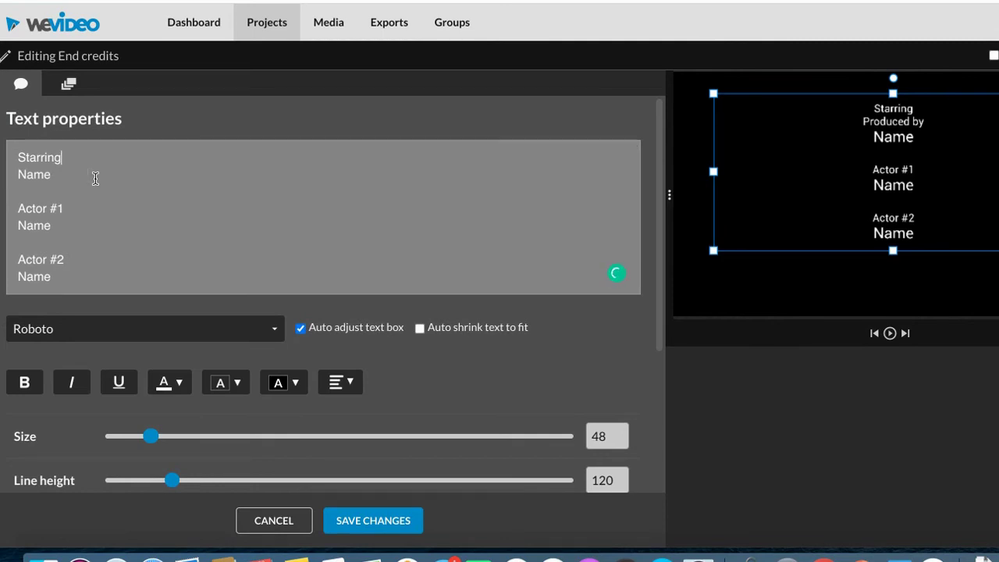
Set the credits text to Abril Fatface, size 92, bold
{"action": "left_click", "coordinate": [131, 340]}
{"action": "left_click", "coordinate": [100, 418]}
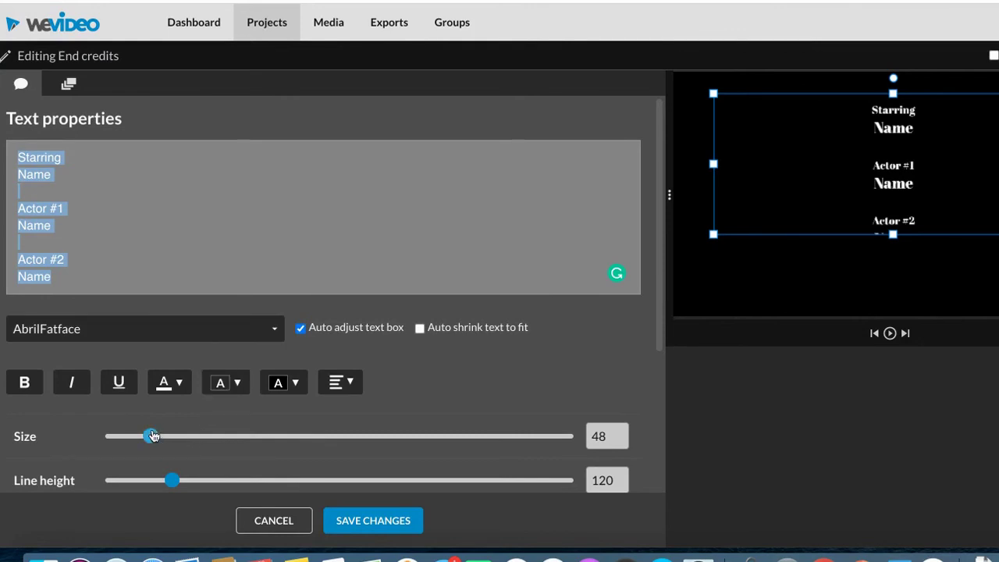
{"action": "left_click_drag", "start_coordinate": [155, 438], "coordinate": [207, 440]}
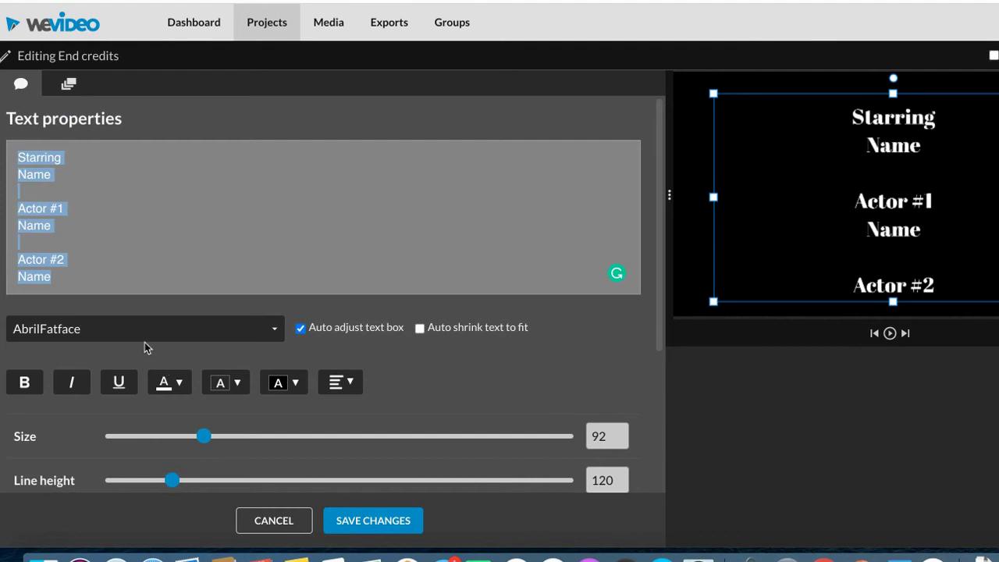
{"action": "left_click", "coordinate": [31, 384]}
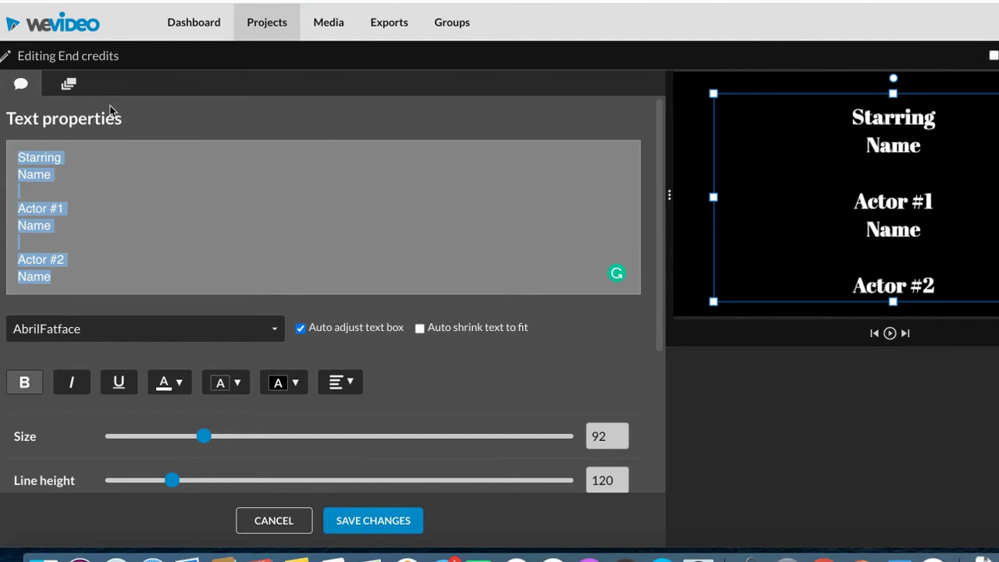
Animate the credits from y 939 below the frame to y -741 above it, and save
{"action": "left_click", "coordinate": [70, 85]}
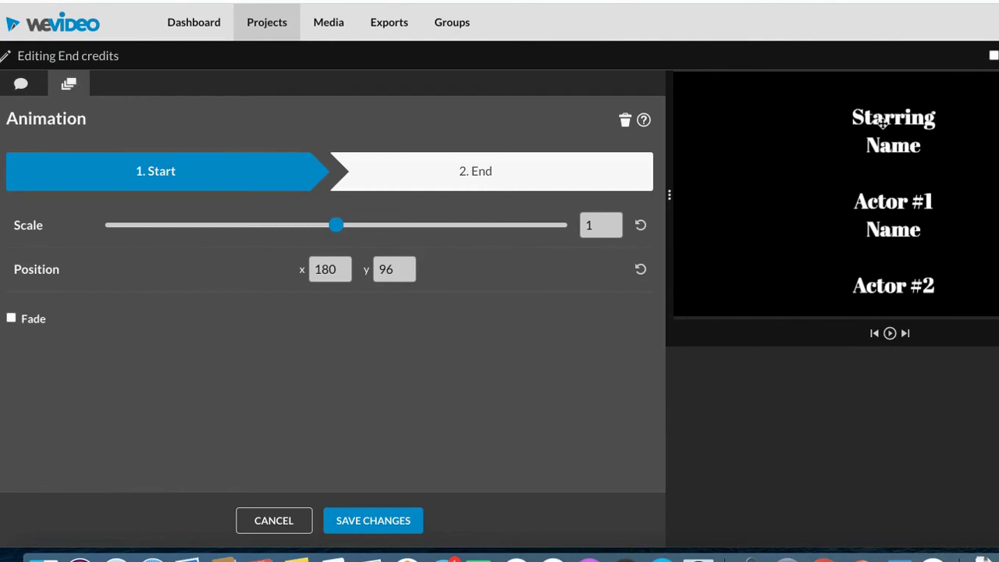
{"action": "left_click_drag", "start_coordinate": [882, 123], "coordinate": [883, 314]}
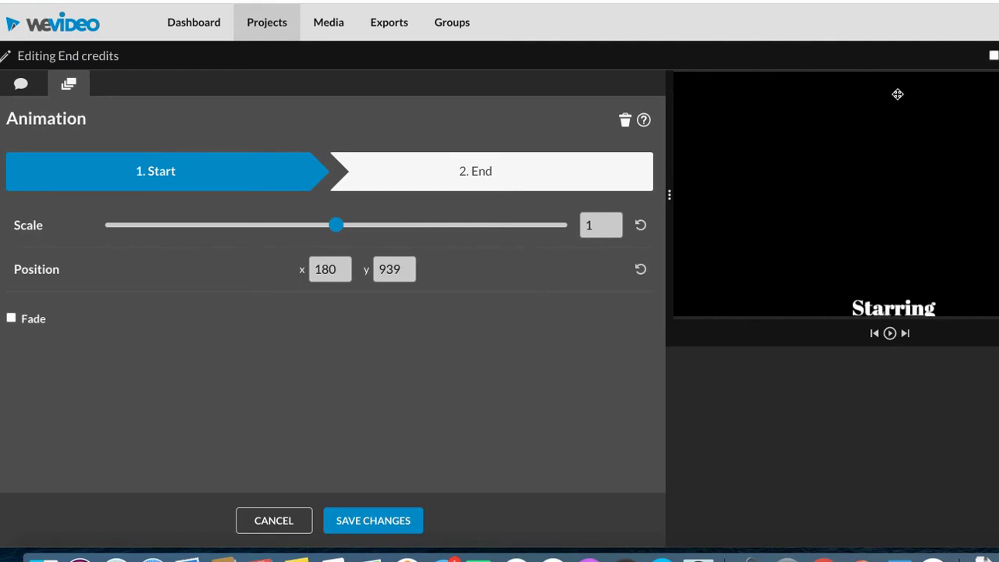
{"action": "left_click", "coordinate": [519, 176]}
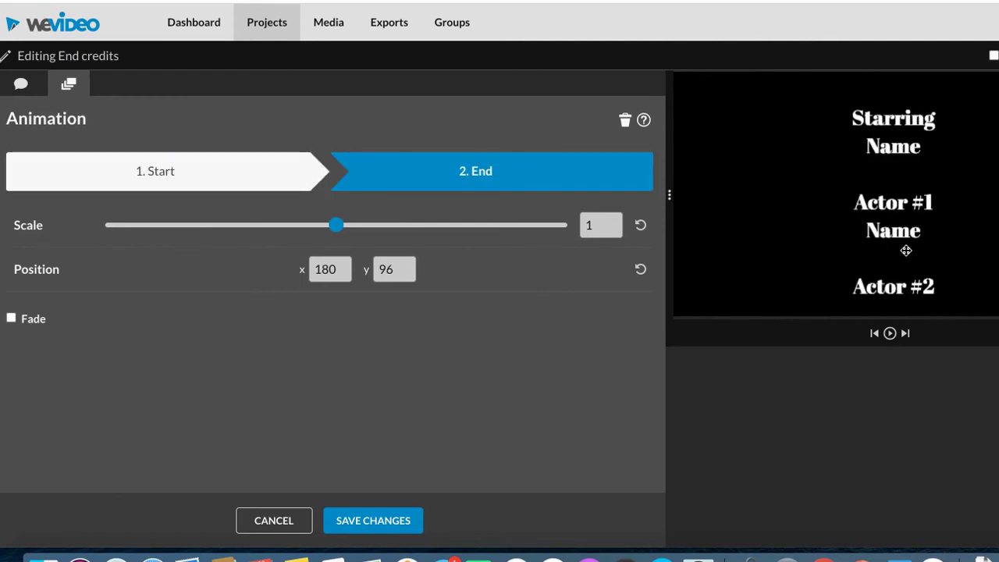
{"action": "left_click_drag", "start_coordinate": [906, 252], "coordinate": [905, 61]}
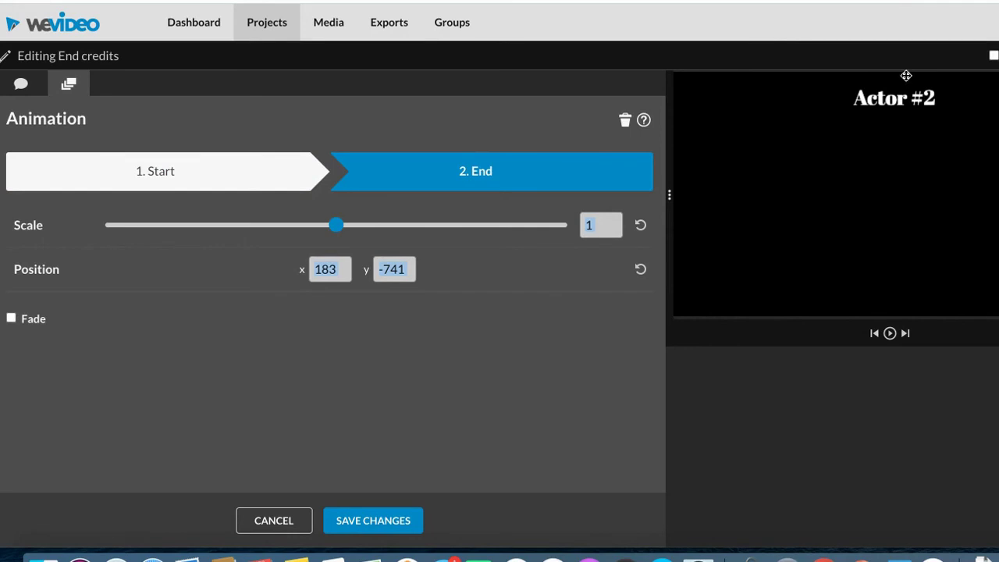
{"action": "left_click", "coordinate": [365, 519]}
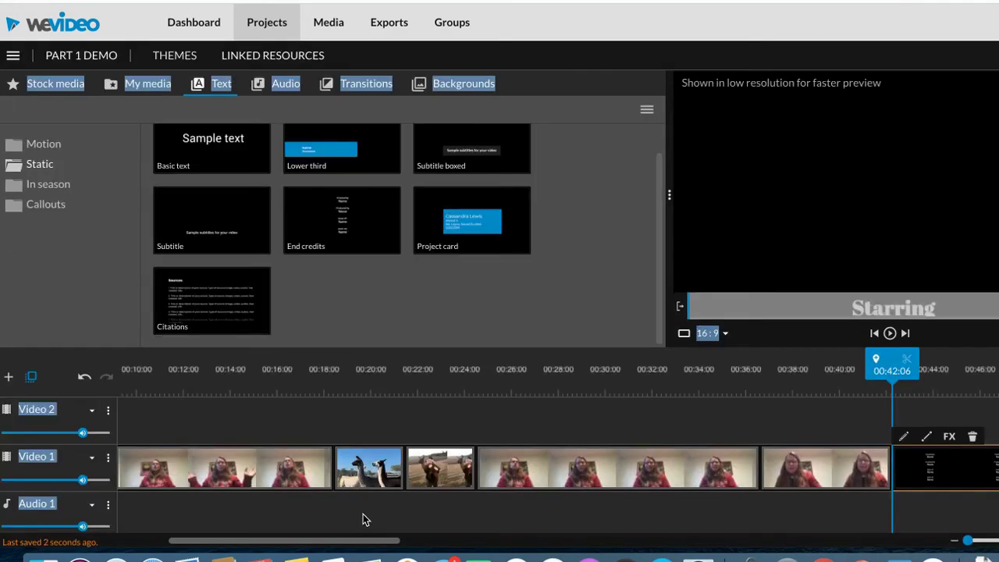
Play the project to preview the rolling credits, then scroll the timeline back to 00:00
{"action": "left_click", "coordinate": [890, 333]}
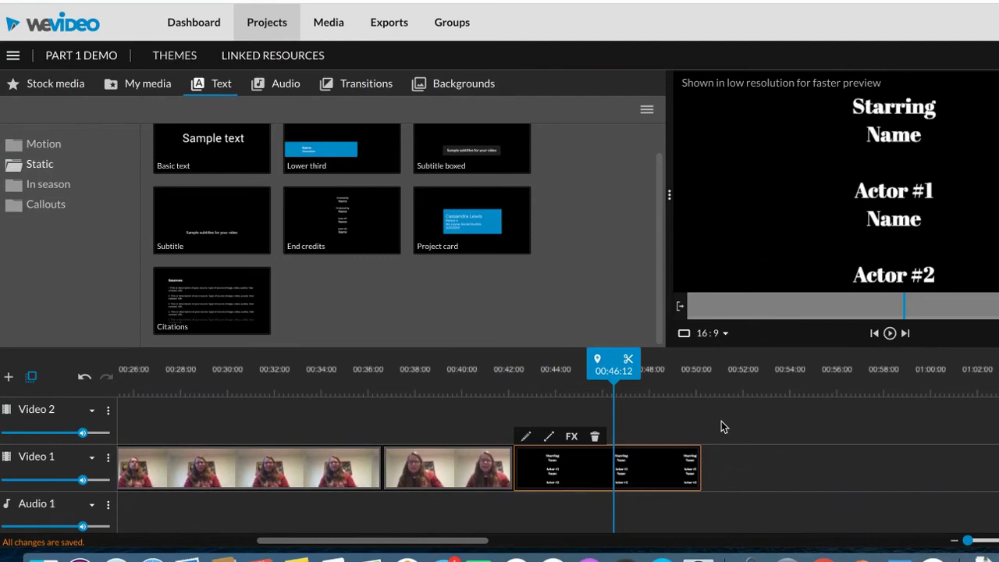
{"action": "scroll", "coordinate": [722, 421], "scroll_direction": "left", "scroll_amount": 15}
{"action": "scroll", "coordinate": [721, 421], "scroll_direction": "left", "scroll_amount": 4}
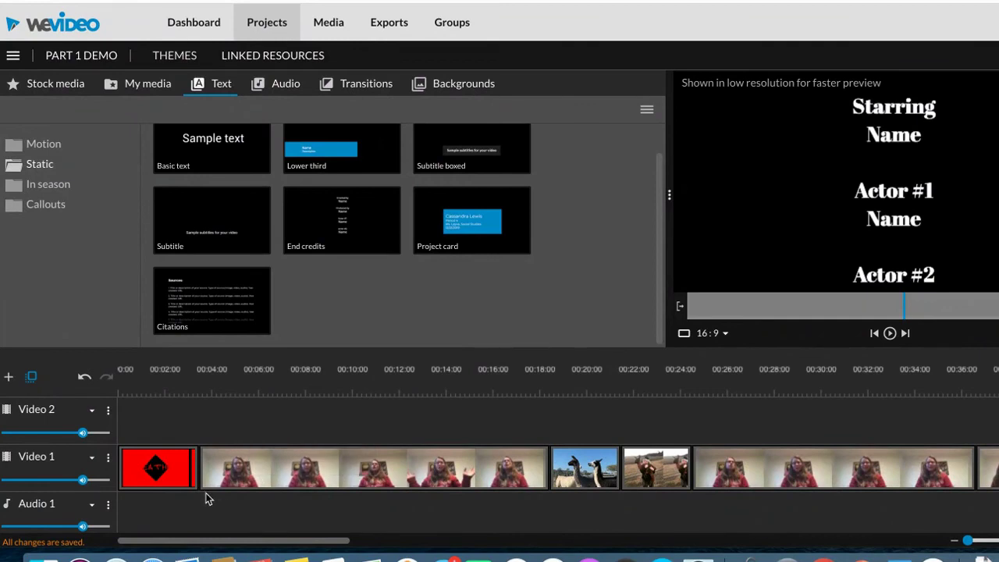
Place a Basic text clip on Video 2 over the first webcam clip and open its text properties
{"action": "left_click", "coordinate": [206, 145]}
{"action": "left_click_drag", "start_coordinate": [205, 145], "coordinate": [226, 412]}
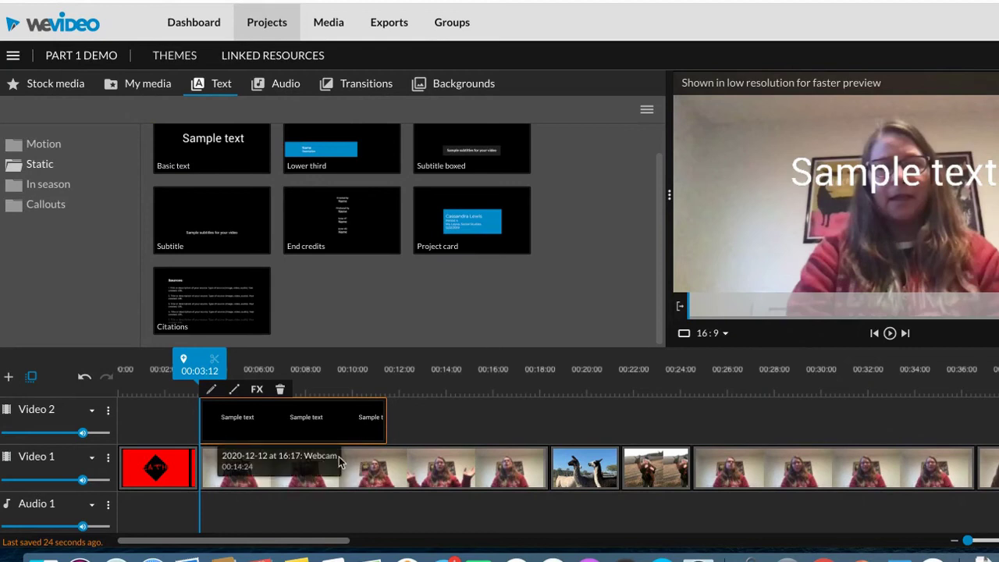
{"action": "double_click", "coordinate": [260, 425]}
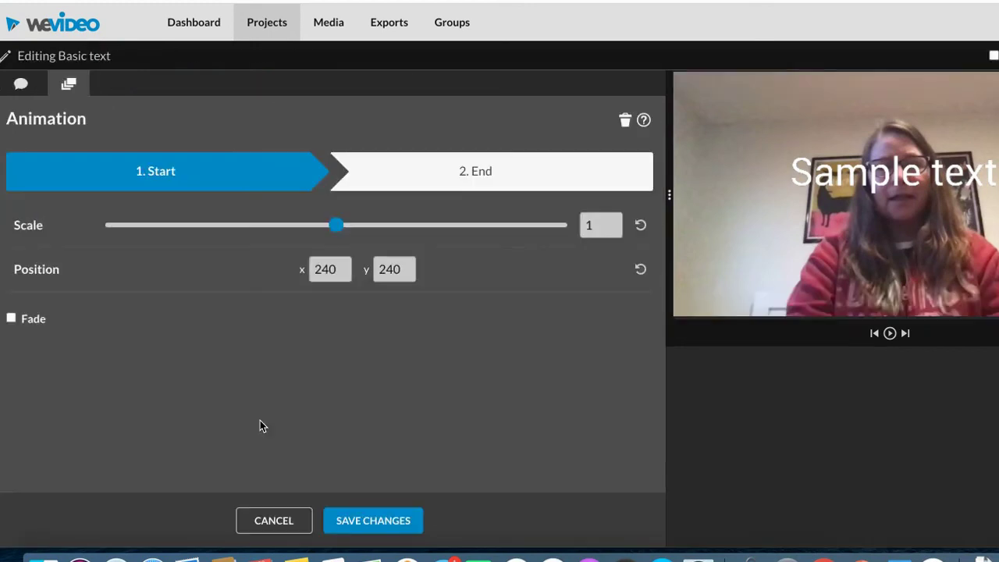
{"action": "left_click", "coordinate": [17, 85]}
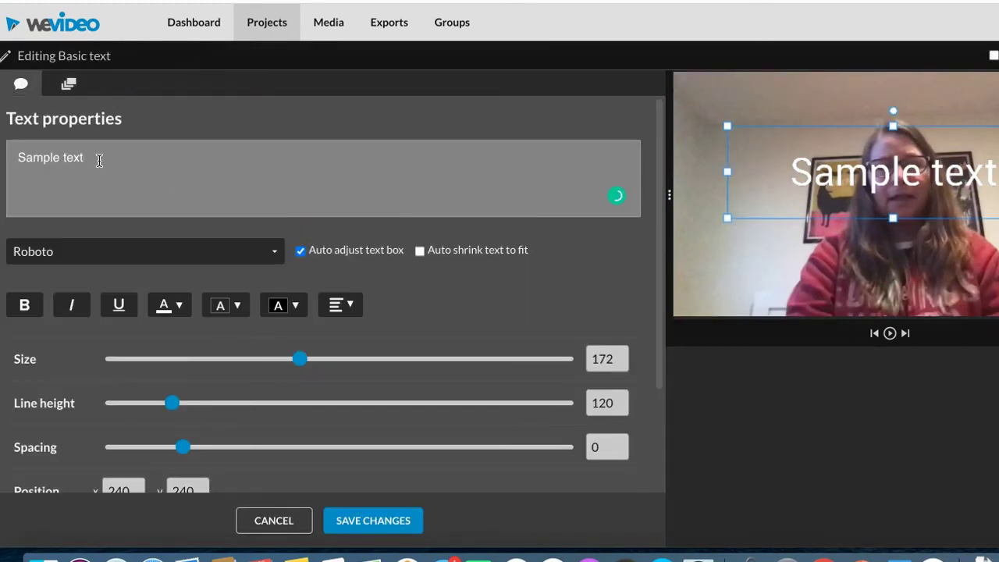
Change the text to 'Breaking News!' at size 140, move it low in the frame, and save
{"action": "left_click_drag", "start_coordinate": [99, 160], "coordinate": [8, 155]}
{"action": "type", "text": "Be"}
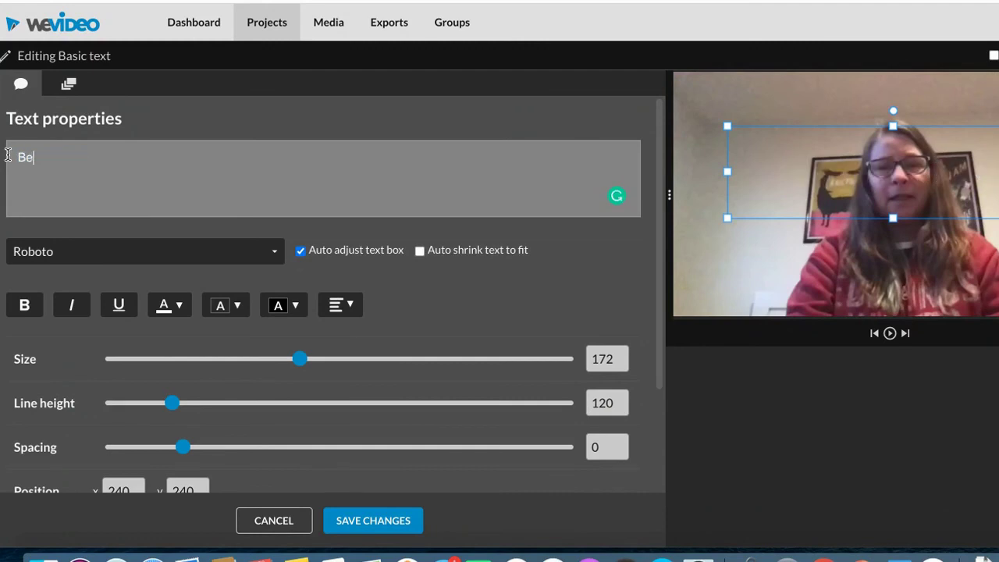
{"action": "key", "text": "BackSpace"}
{"action": "type", "text": "reaking News!"}
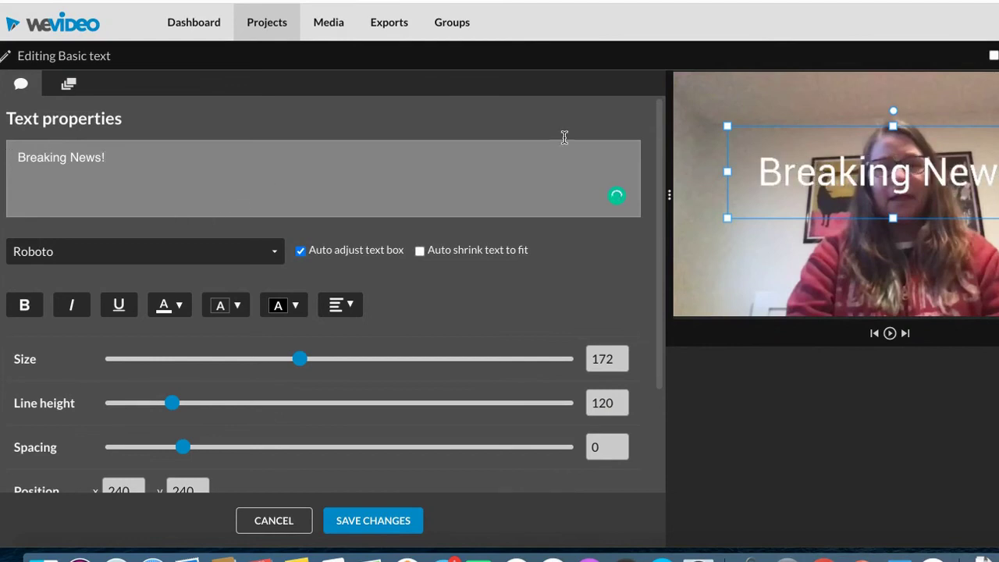
{"action": "left_click_drag", "start_coordinate": [857, 125], "coordinate": [876, 219]}
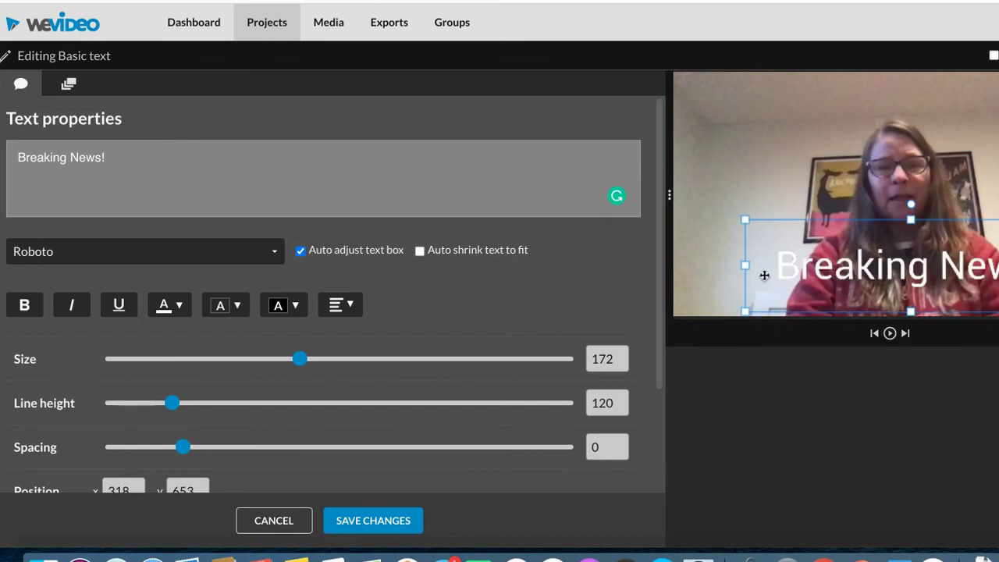
{"action": "left_click_drag", "start_coordinate": [301, 364], "coordinate": [266, 367]}
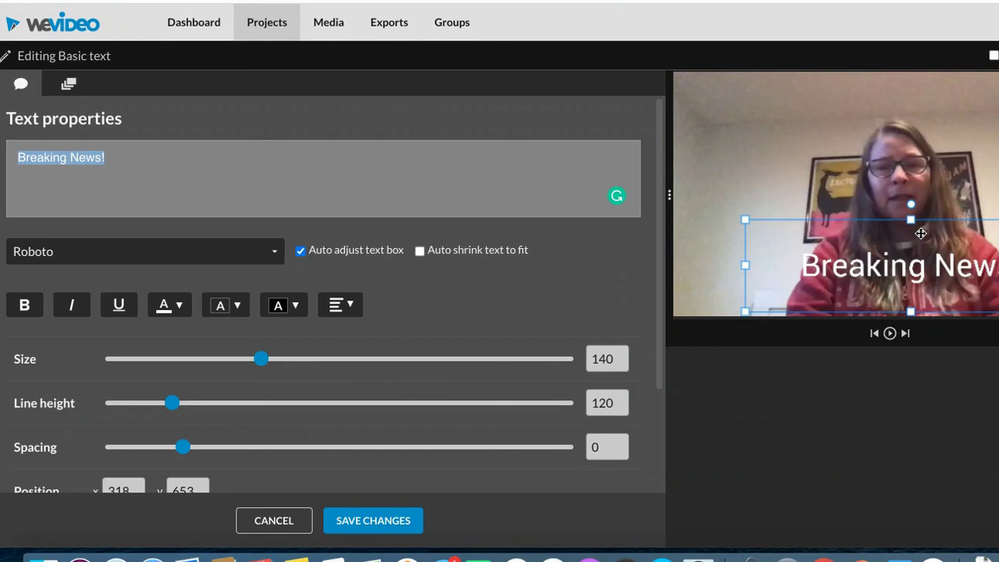
{"action": "left_click_drag", "start_coordinate": [869, 227], "coordinate": [868, 237]}
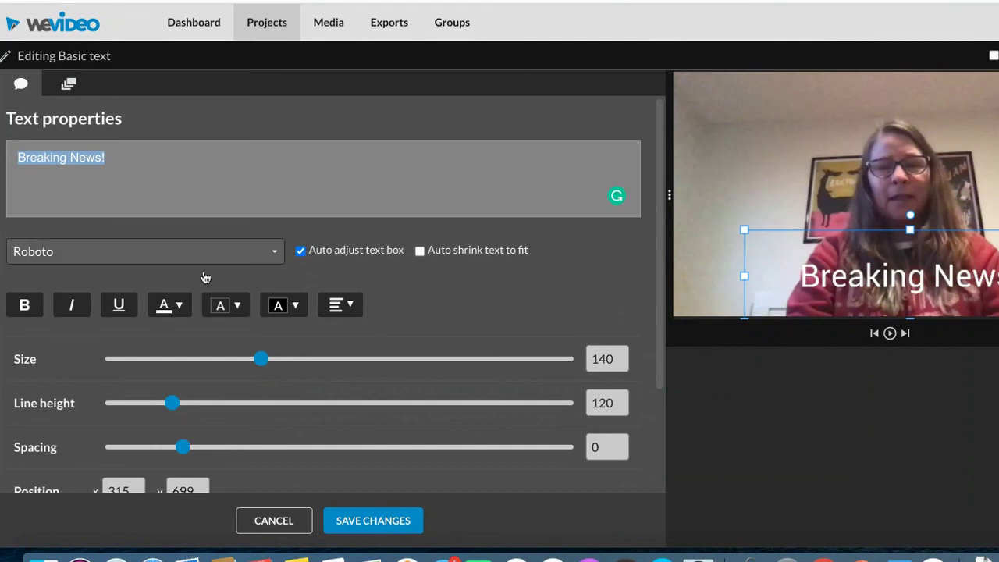
{"action": "left_click", "coordinate": [373, 521]}
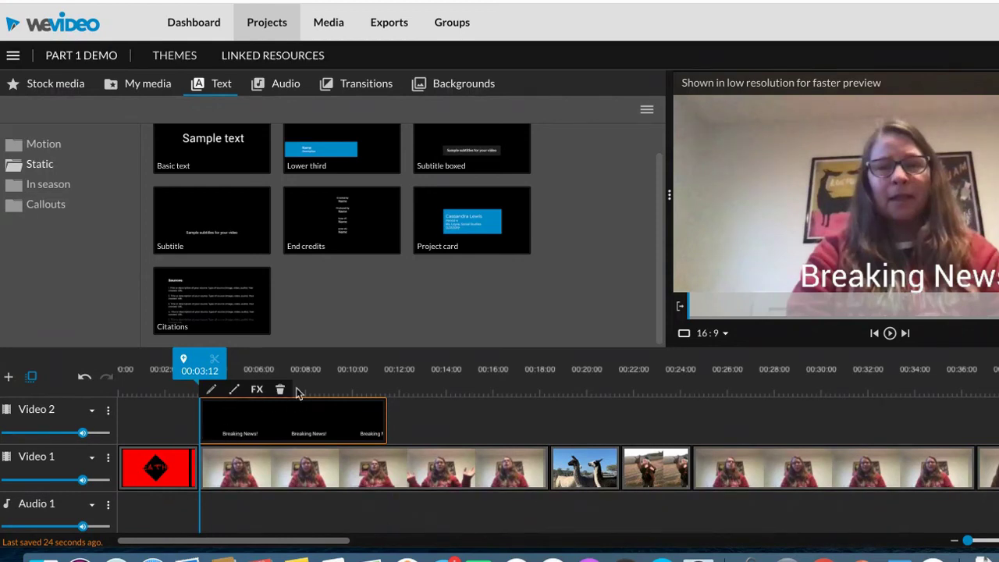
Drop a Basic text clip above the llama clips, retitle it 'Llamas', and move it to the frame top
{"action": "left_click_drag", "start_coordinate": [235, 153], "coordinate": [570, 415]}
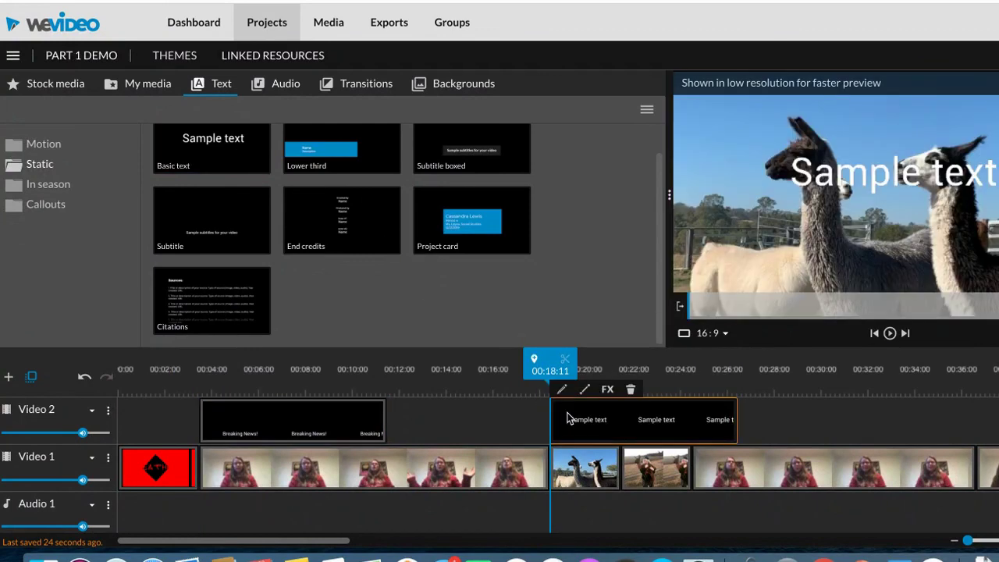
{"action": "double_click", "coordinate": [572, 422]}
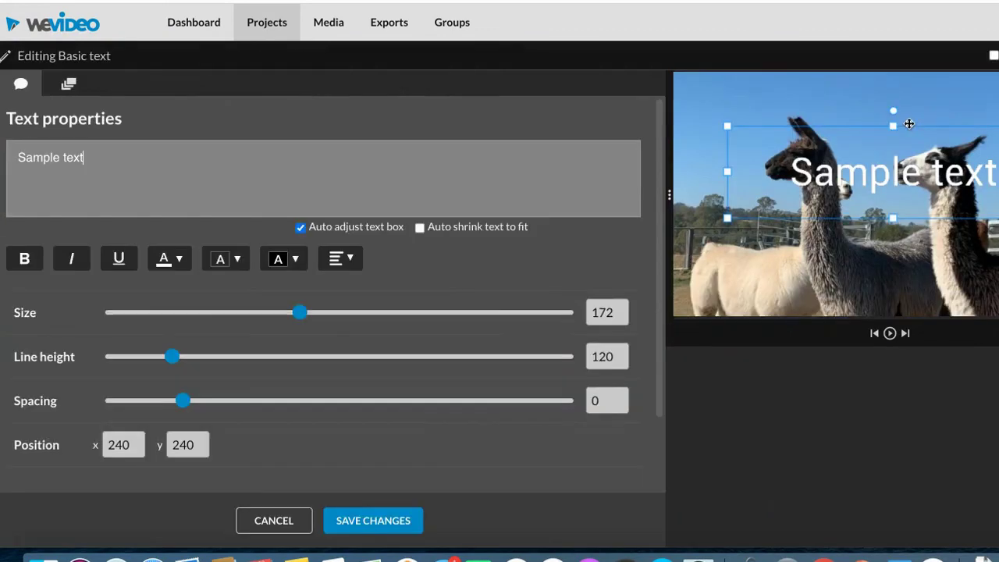
{"action": "left_click_drag", "start_coordinate": [89, 161], "coordinate": [7, 160]}
{"action": "type", "text": "Llla"}
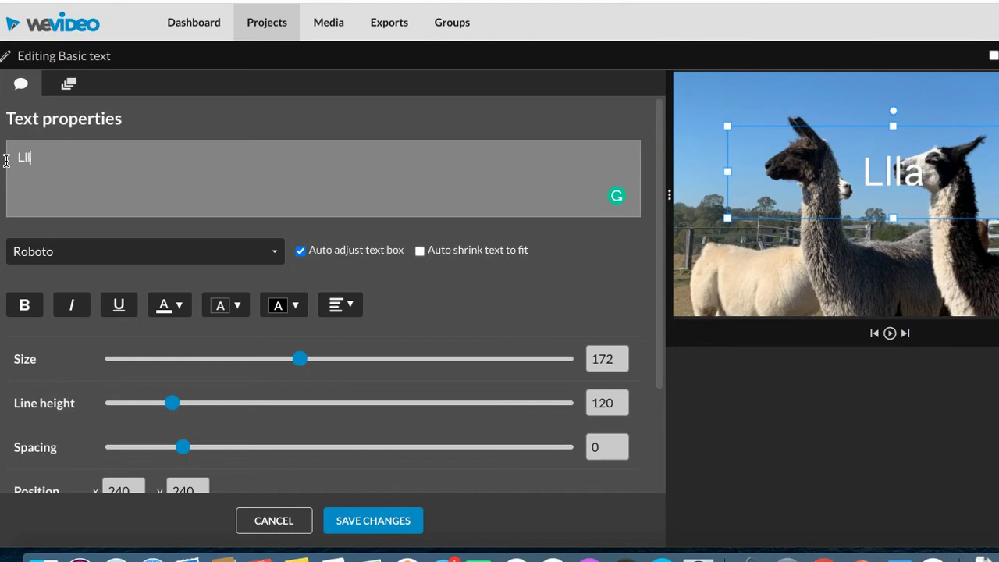
{"action": "key", "text": "BackSpace"}
{"action": "type", "text": "amas"}
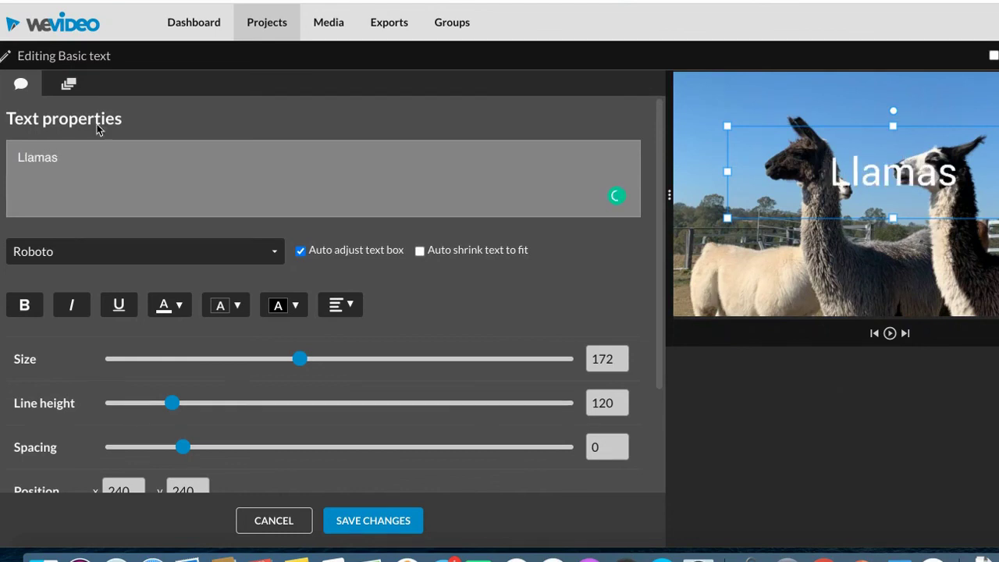
{"action": "left_click_drag", "start_coordinate": [840, 128], "coordinate": [841, 55]}
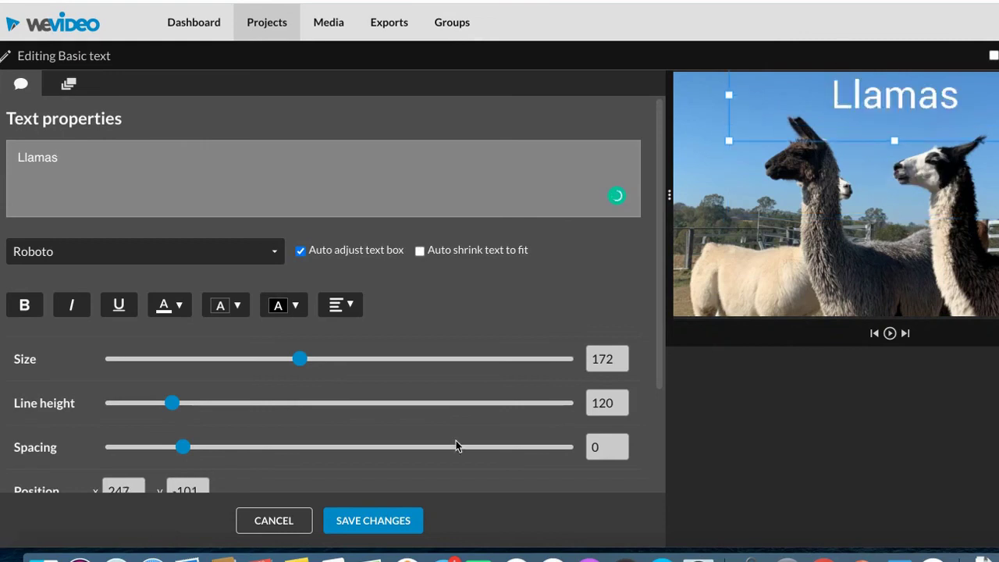
Save the Llamas caption and trim it to end with the second llama clip at 00:24:13
{"action": "left_click", "coordinate": [385, 529]}
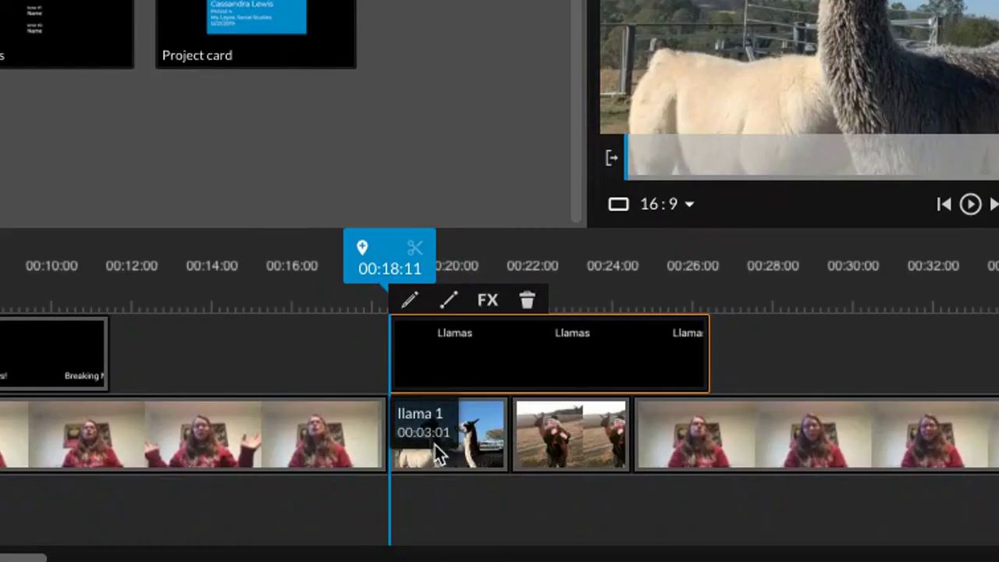
{"action": "left_click", "coordinate": [710, 356]}
{"action": "left_click", "coordinate": [700, 356]}
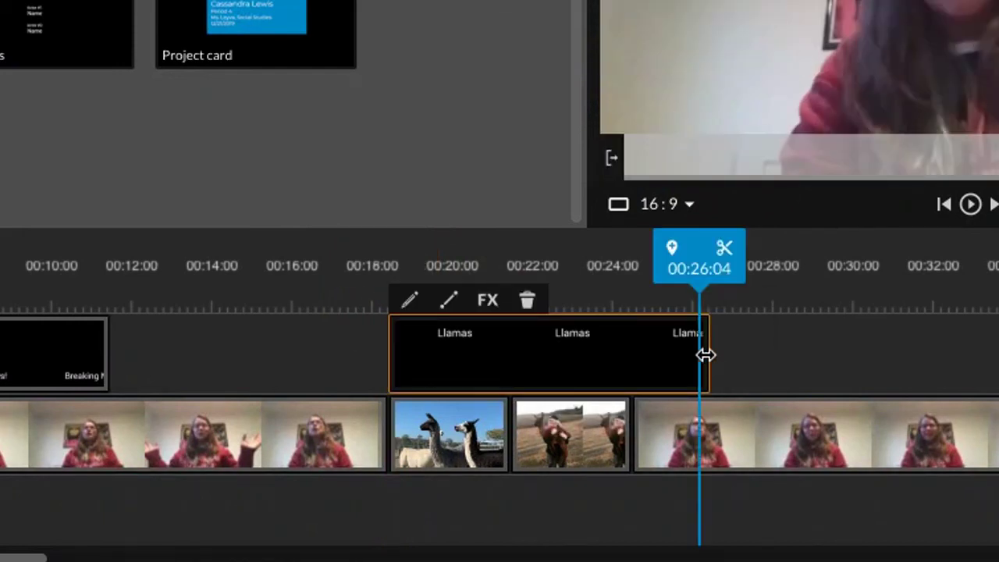
{"action": "left_click_drag", "start_coordinate": [705, 355], "coordinate": [632, 358]}
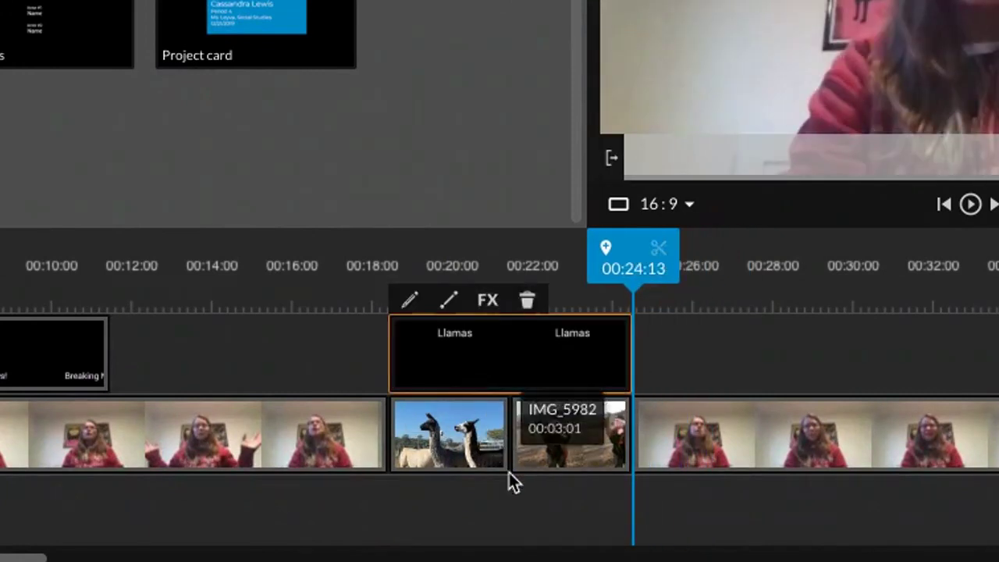